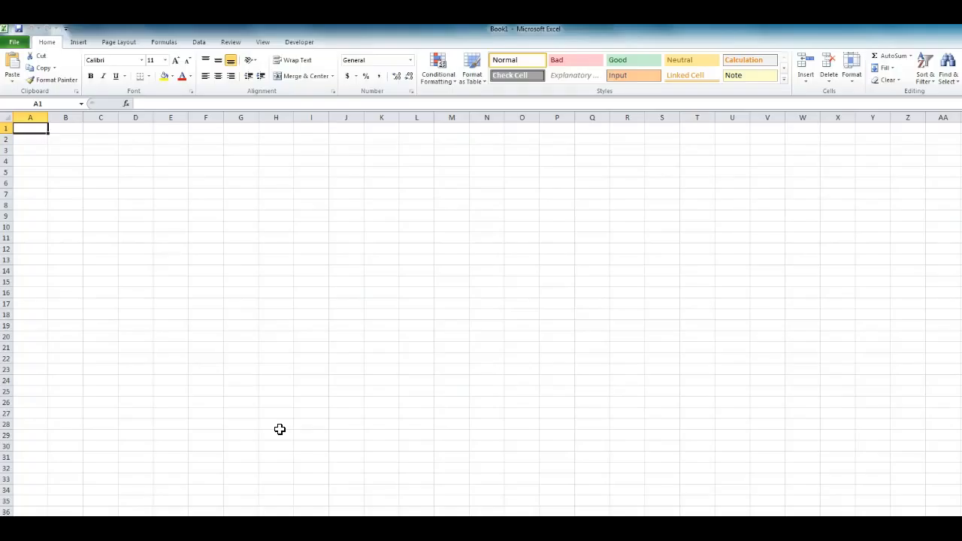
- Enter the title "Imaging Management Project" in cell A1
{"action": "left_click", "coordinate": [38, 136]}
{"action": "left_click", "coordinate": [37, 128]}
{"action": "type", "text": "Imaging Management Project"}
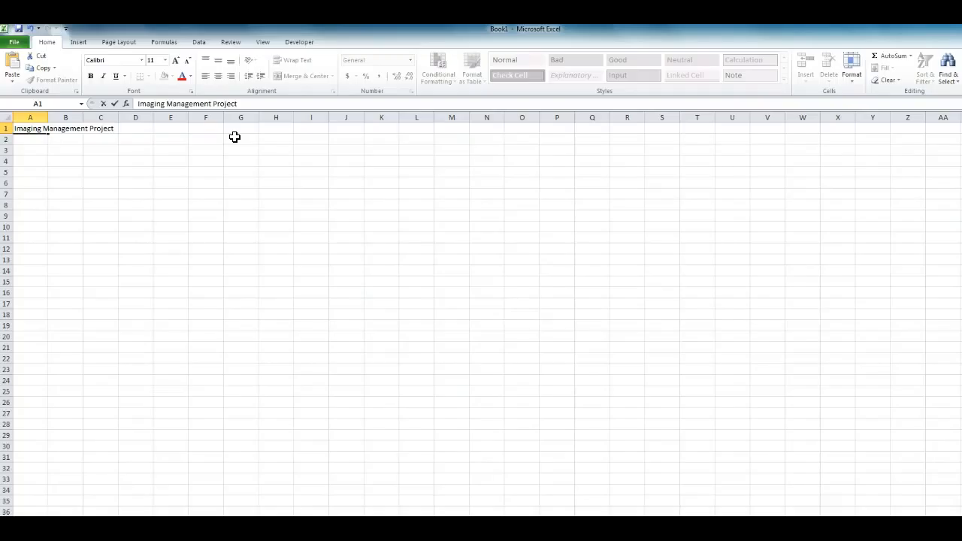
{"action": "left_click", "coordinate": [38, 182]}
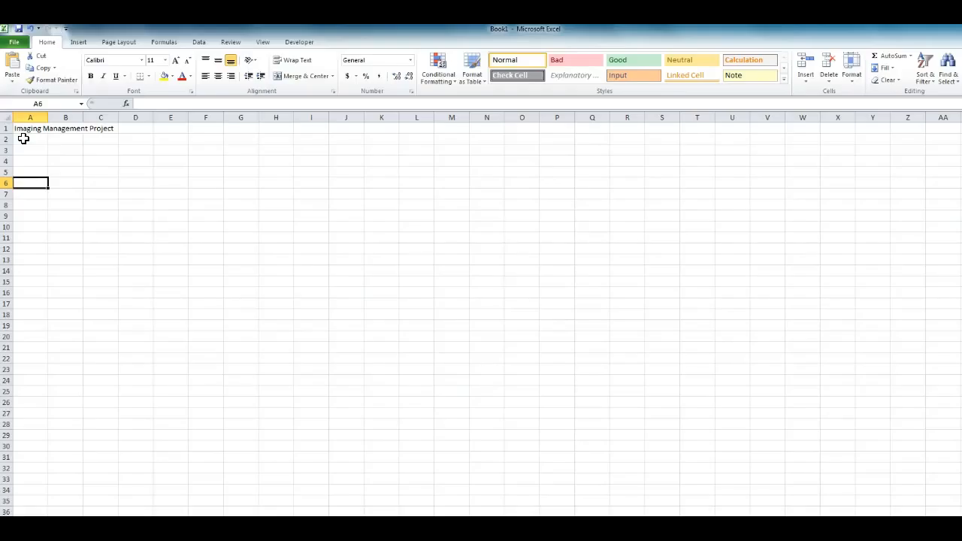
- Enter the first week heading, "Week 1", in cell B2
{"action": "left_click", "coordinate": [54, 138]}
{"action": "type", "text": "Week 1"}
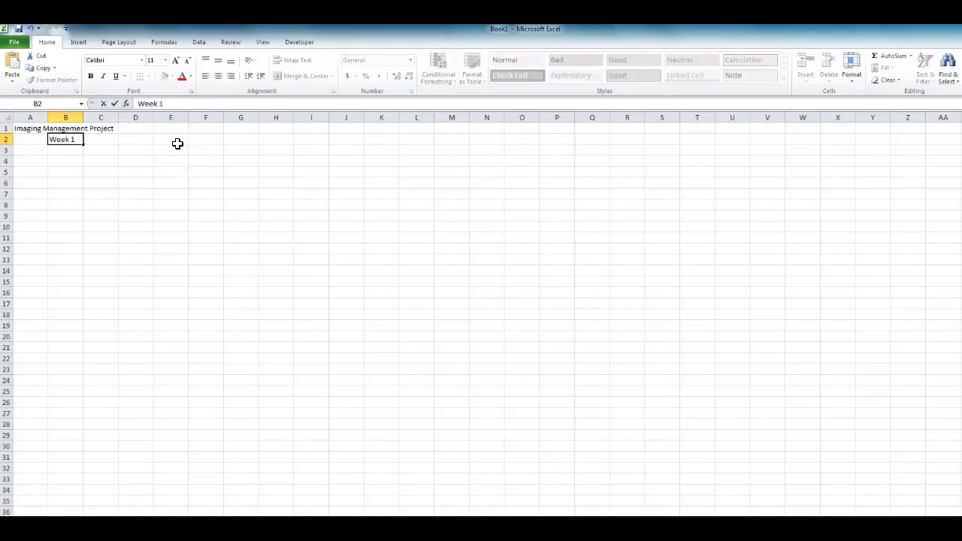
{"action": "left_click", "coordinate": [100, 137]}
- Copy the "Week 1" text from B2 and paste it into each cell from C2 through K2
{"action": "left_click", "coordinate": [66, 138]}
{"action": "left_click_drag", "start_coordinate": [196, 104], "coordinate": [47, 84]}
{"action": "key", "text": "ctrl+c"}
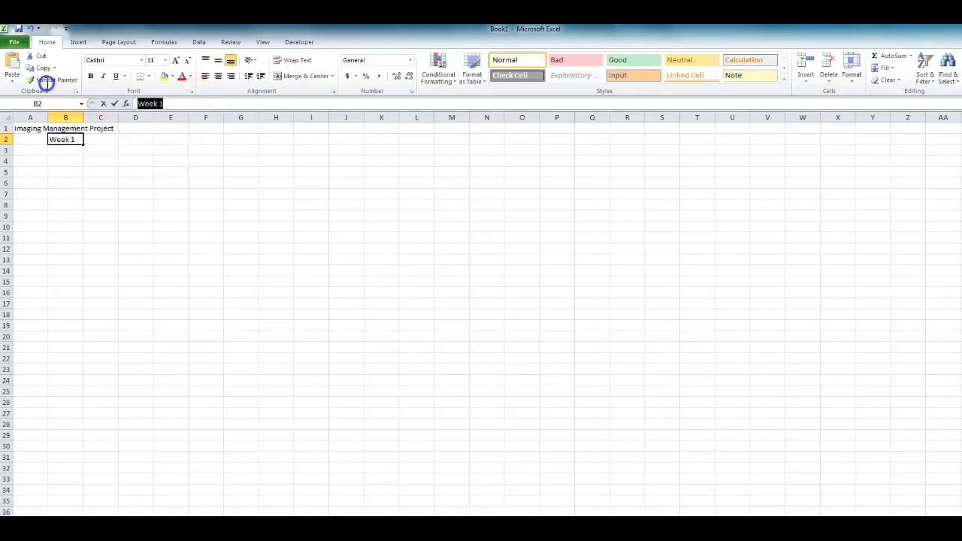
{"action": "left_click", "coordinate": [100, 140]}
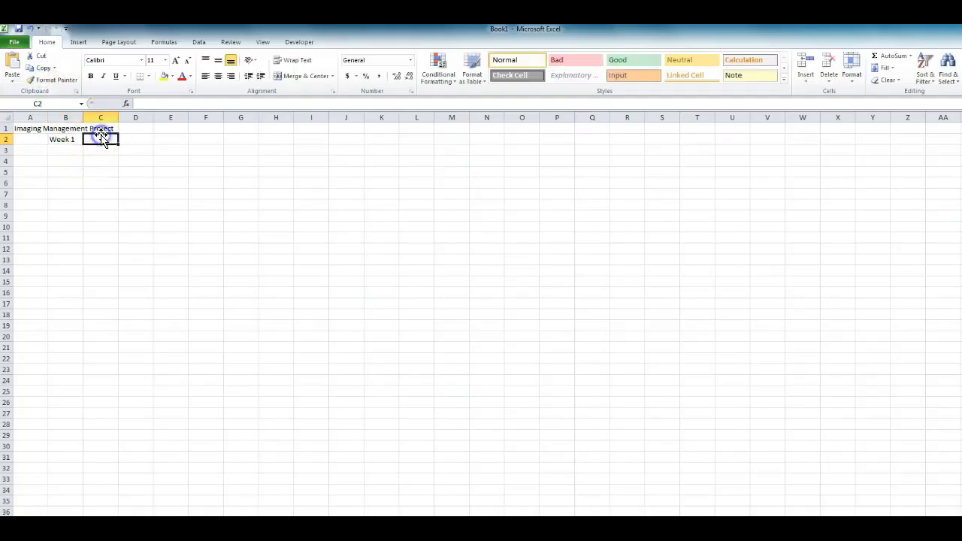
{"action": "key", "text": "ctrl+v"}
{"action": "left_click", "coordinate": [132, 139]}
{"action": "key", "text": "ctrl+v"}
{"action": "left_click", "coordinate": [169, 141]}
{"action": "key", "text": "ctrl+v"}
{"action": "left_click", "coordinate": [214, 137]}
{"action": "key", "text": "ctrl+v"}
{"action": "left_click", "coordinate": [238, 140]}
{"action": "key", "text": "ctrl+v"}
{"action": "left_click", "coordinate": [285, 140]}
{"action": "key", "text": "ctrl+v"}
{"action": "left_click", "coordinate": [311, 140]}
{"action": "key", "text": "ctrl+v"}
{"action": "left_click", "coordinate": [346, 140]}
{"action": "key", "text": "ctrl+v"}
{"action": "left_click", "coordinate": [376, 140]}
{"action": "key", "text": "ctrl+v"}
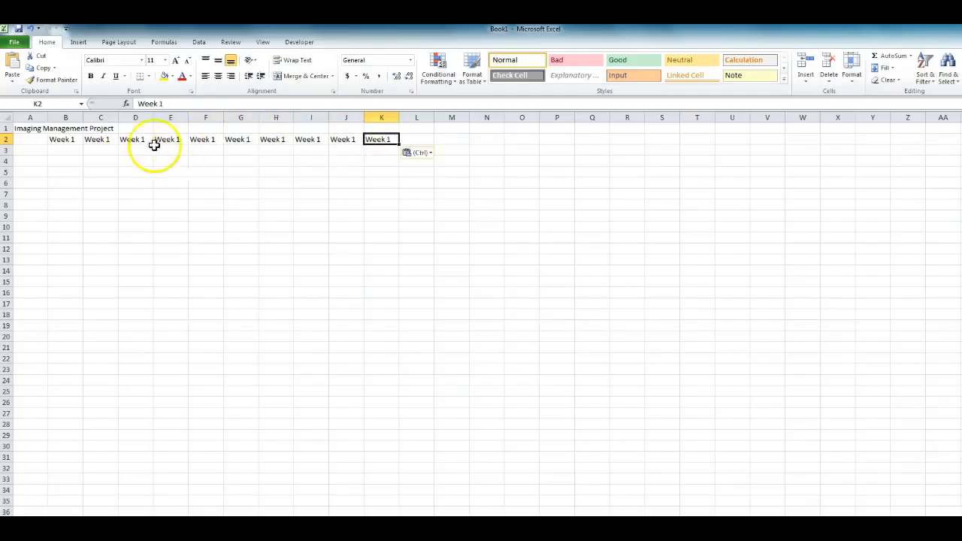
- Renumber the headings in C2, D2 and E2 as Week 2, Week 3 and Week 4
{"action": "left_click", "coordinate": [101, 140]}
{"action": "left_click", "coordinate": [172, 104]}
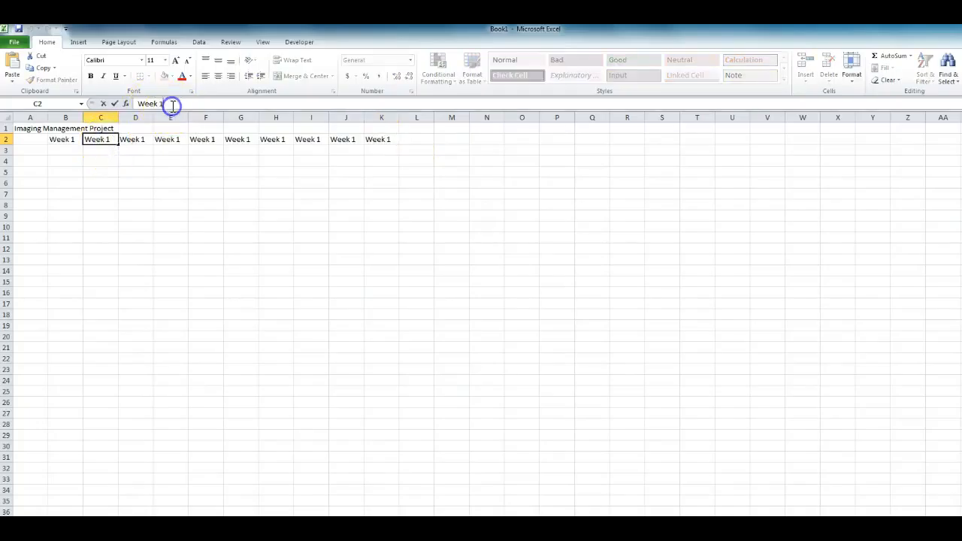
{"action": "type", "text": "2"}
{"action": "left_click", "coordinate": [148, 140]}
{"action": "left_click", "coordinate": [171, 103]}
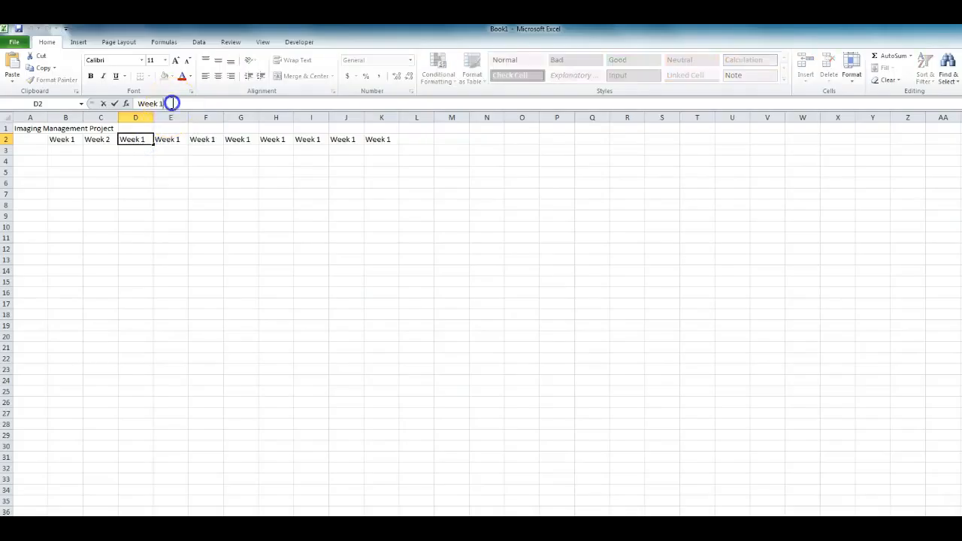
{"action": "key", "text": "BackSpace"}
{"action": "type", "text": "3"}
{"action": "left_click", "coordinate": [172, 140]}
{"action": "left_click", "coordinate": [176, 104]}
{"action": "key", "text": "BackSpace"}
{"action": "type", "text": "4"}
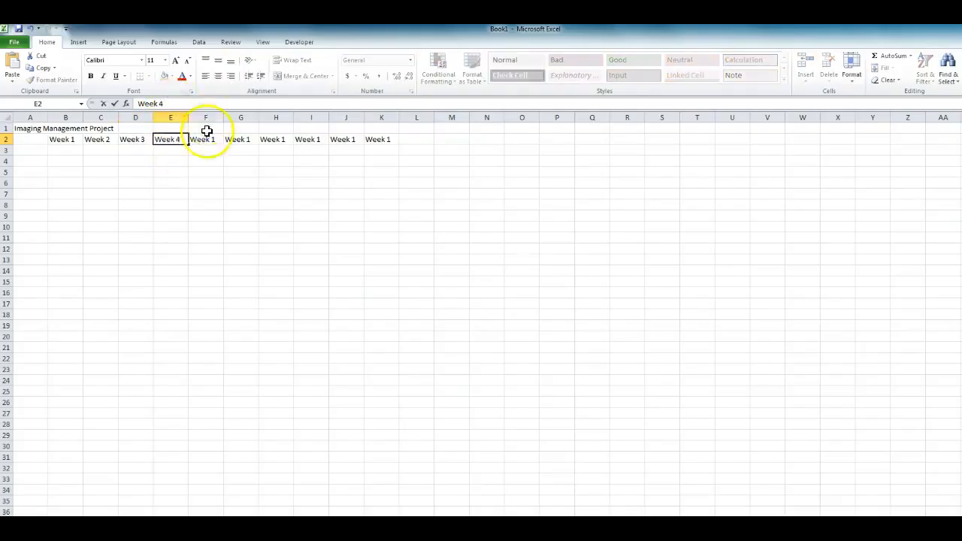
- Renumber the headings in F2, G2 and H2 as Week 5, Week 6 and Week 7
{"action": "left_click", "coordinate": [205, 142]}
{"action": "left_click", "coordinate": [183, 103]}
{"action": "key", "text": "BackSpace"}
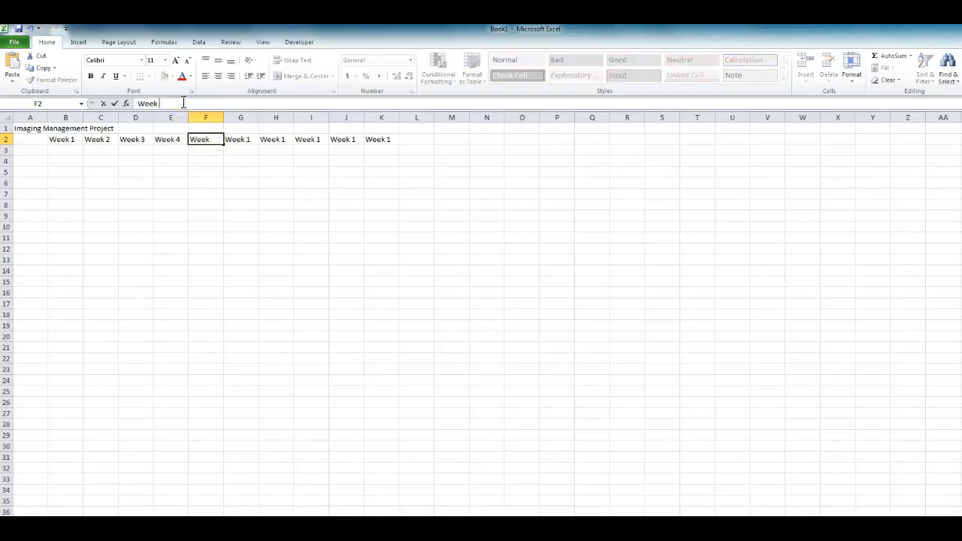
{"action": "type", "text": "5"}
{"action": "left_click", "coordinate": [241, 139]}
{"action": "left_click", "coordinate": [186, 104]}
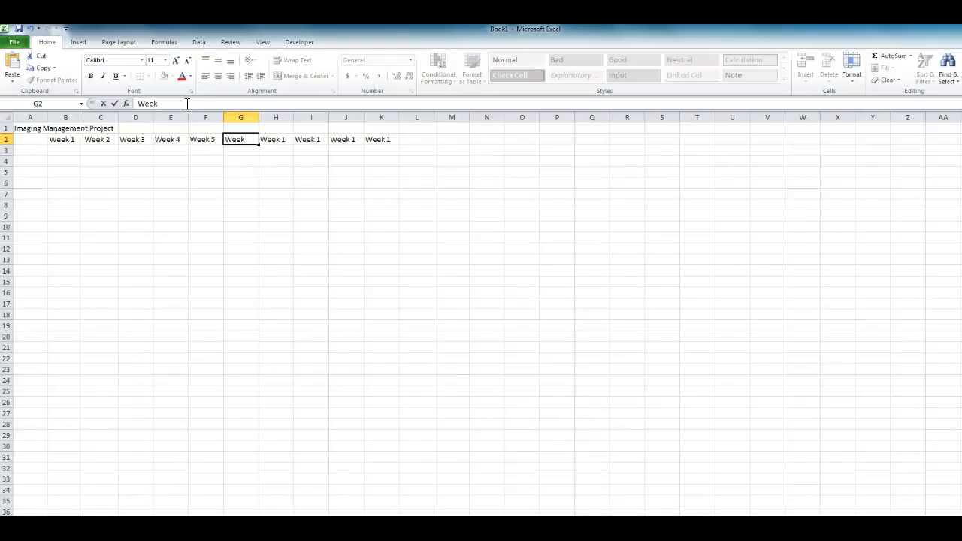
{"action": "type", "text": "6"}
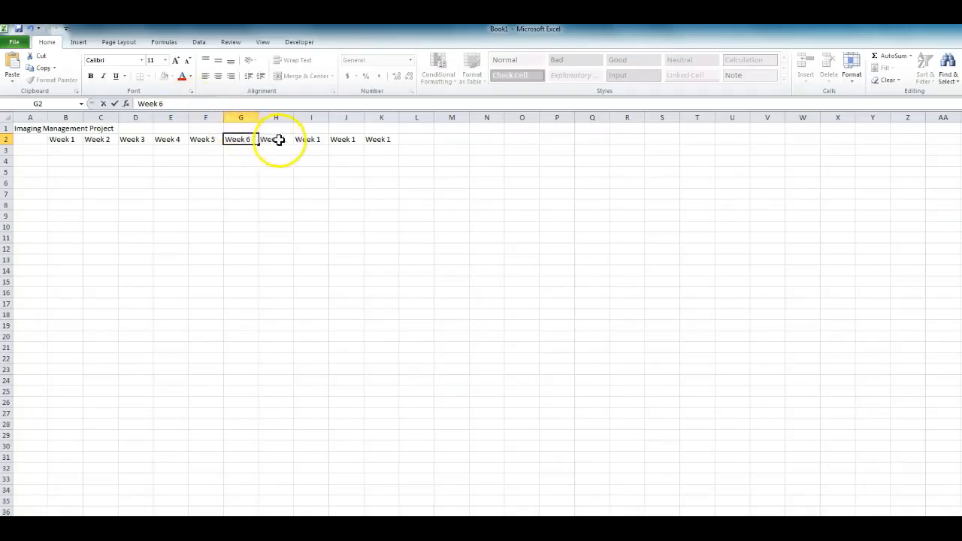
{"action": "left_click", "coordinate": [279, 140]}
{"action": "left_click", "coordinate": [179, 103]}
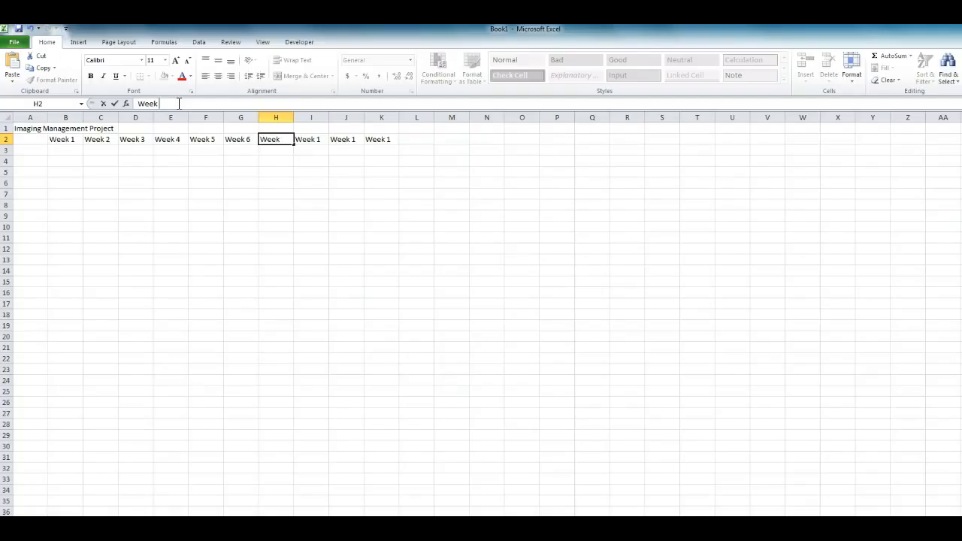
- Renumber the headings in I2, J2 and K2 as Week 8, Week 9 and Week 10
{"action": "left_click", "coordinate": [301, 138]}
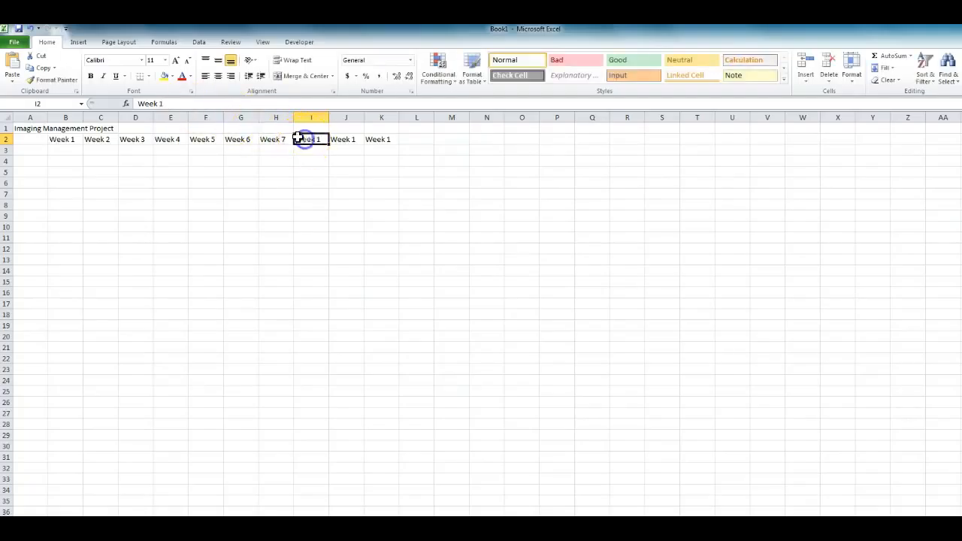
{"action": "left_click", "coordinate": [185, 103]}
{"action": "key", "text": "BackSpace"}
{"action": "type", "text": "8"}
{"action": "left_click", "coordinate": [347, 140]}
{"action": "left_click", "coordinate": [193, 103]}
{"action": "key", "text": "BackSpace"}
{"action": "left_click", "coordinate": [334, 138]}
{"action": "left_click", "coordinate": [381, 140]}
{"action": "left_click", "coordinate": [171, 105]}
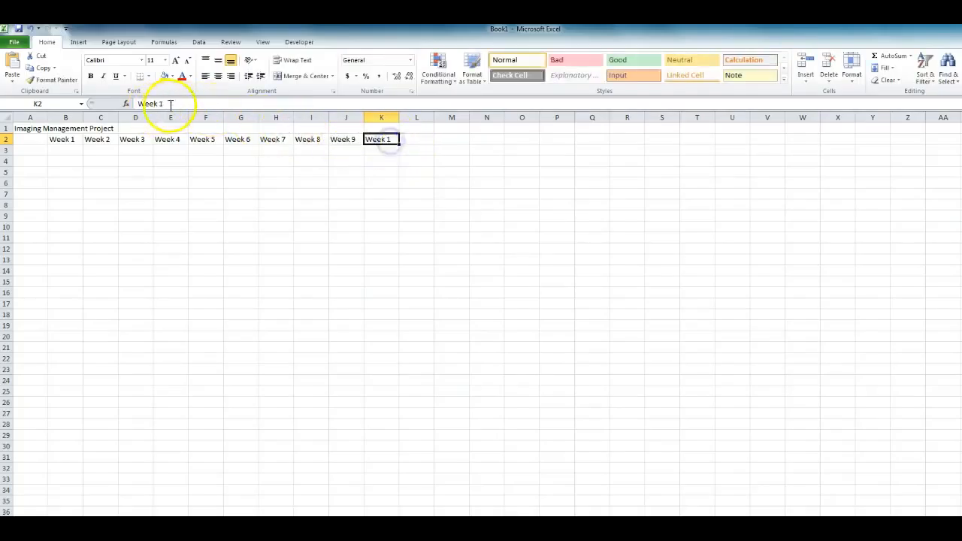
{"action": "type", "text": "0"}
{"action": "left_click", "coordinate": [298, 237]}
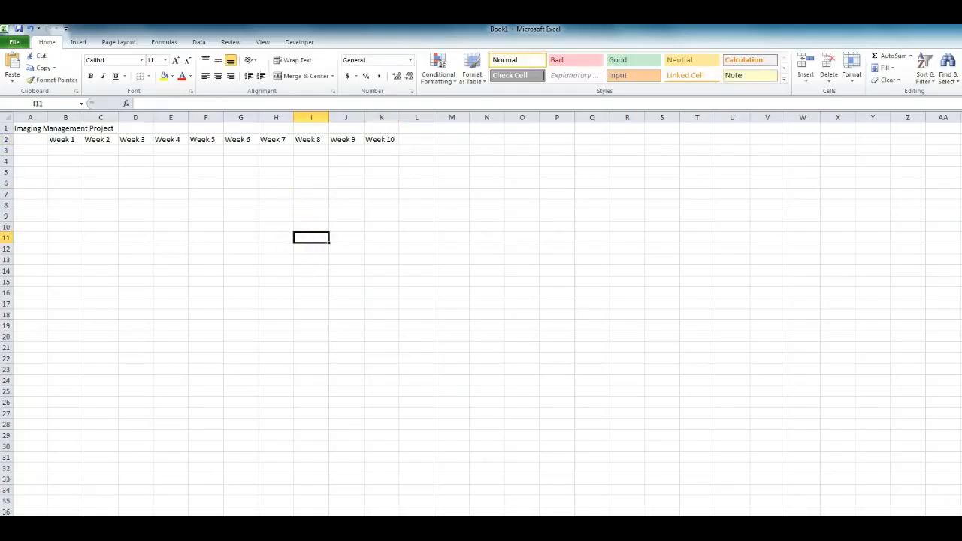
- Angle the week headings in B2:K2 counterclockwise and narrow columns B through K around them
{"action": "left_click_drag", "start_coordinate": [66, 142], "coordinate": [379, 138]}
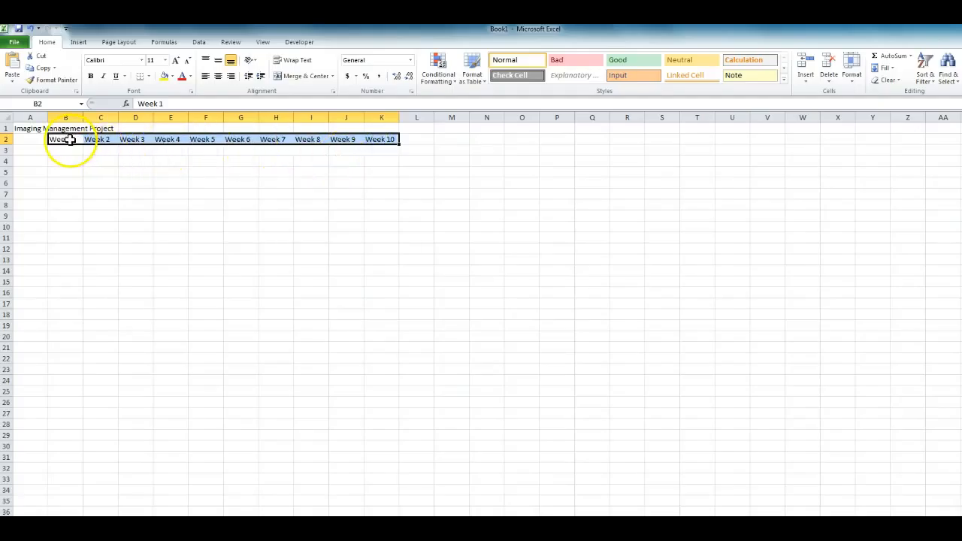
{"action": "left_click", "coordinate": [254, 62]}
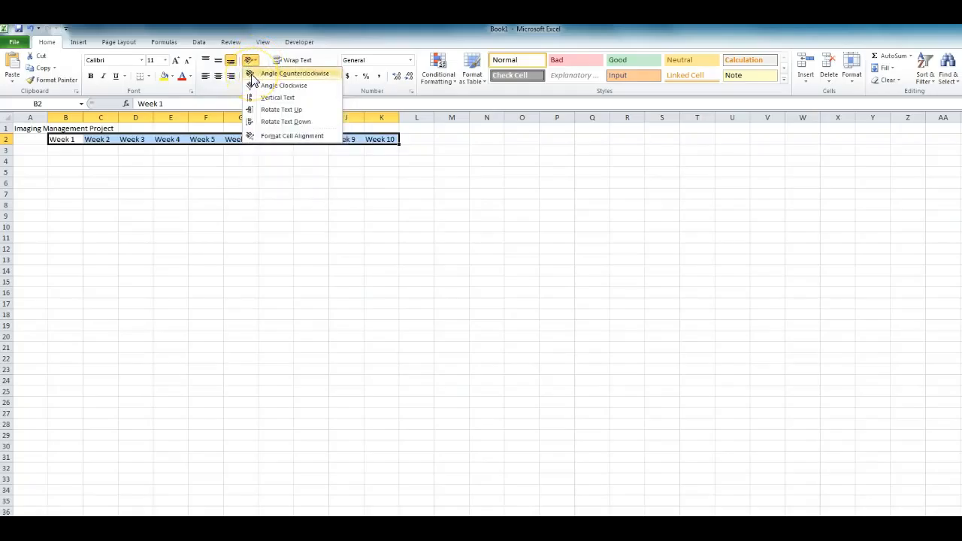
{"action": "left_click", "coordinate": [253, 73]}
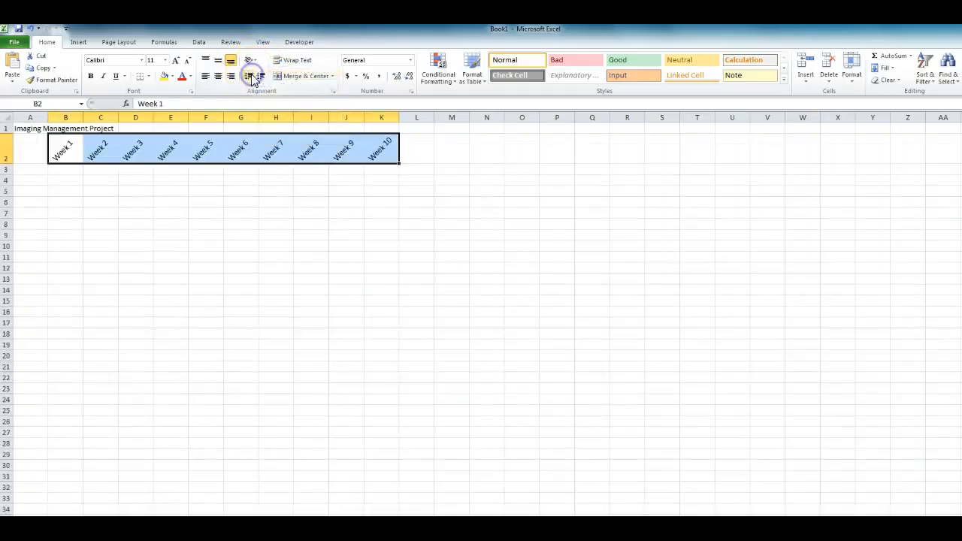
{"action": "left_click", "coordinate": [137, 220]}
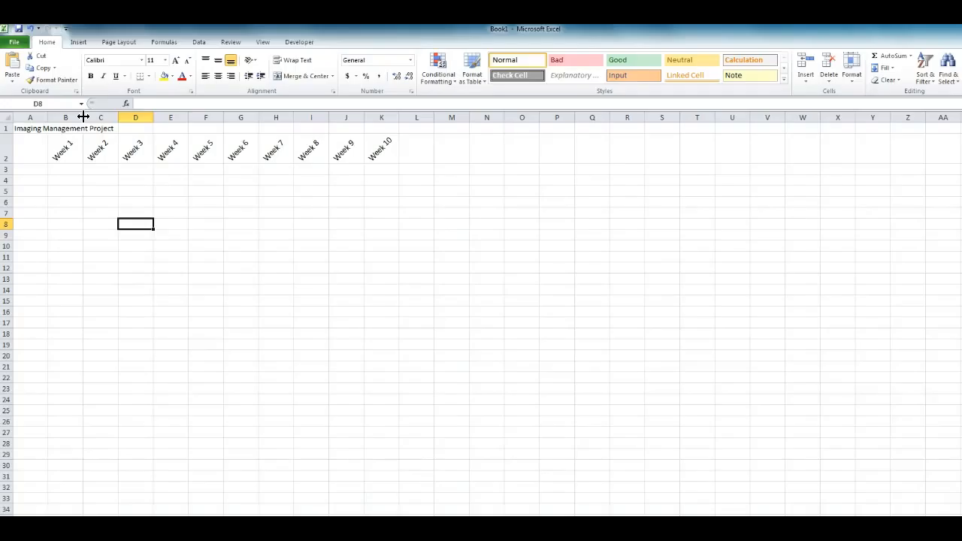
{"action": "left_click_drag", "start_coordinate": [83, 116], "coordinate": [349, 118]}
{"action": "left_click", "coordinate": [339, 223]}
- Enter the first row label, "Activity 1", in cell A3
{"action": "left_click", "coordinate": [29, 170]}
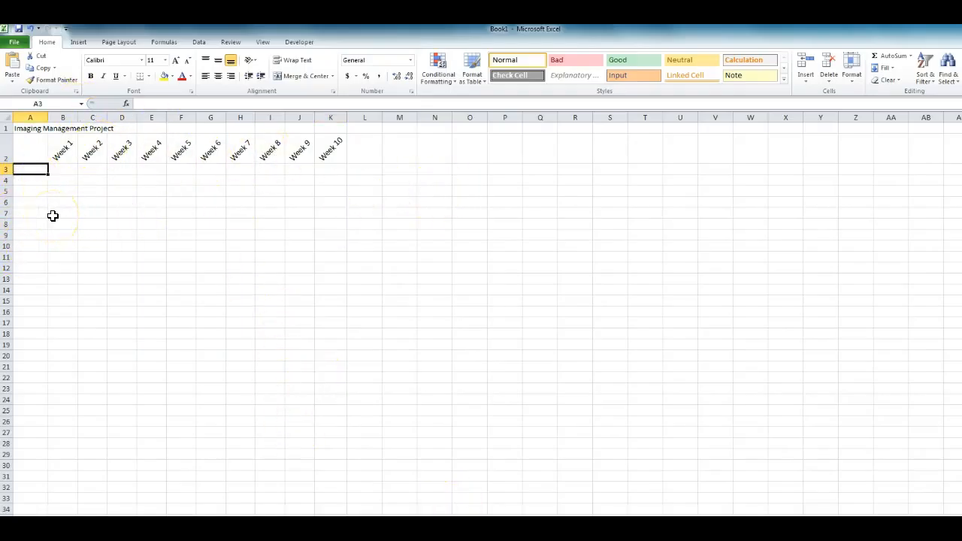
{"action": "type", "text": "Activity 1"}
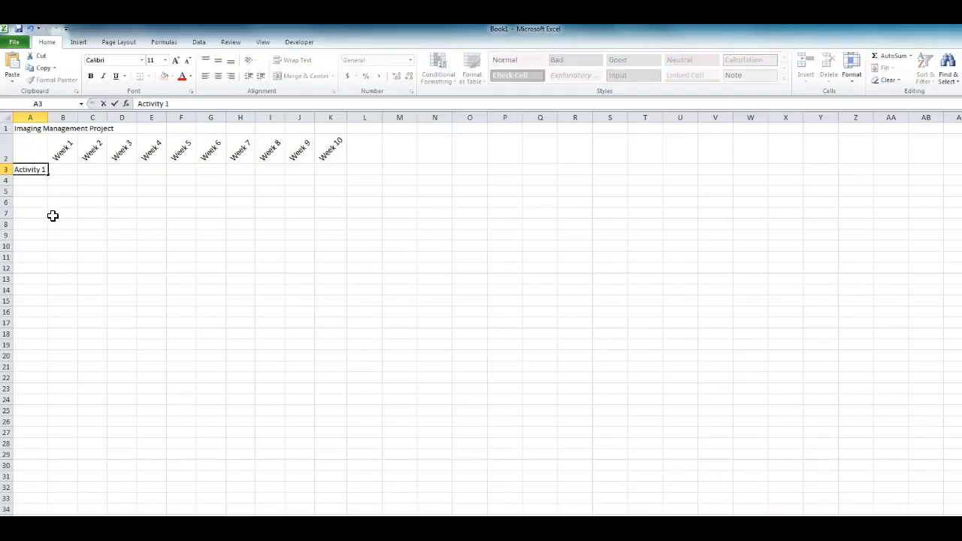
{"action": "left_click", "coordinate": [28, 180]}
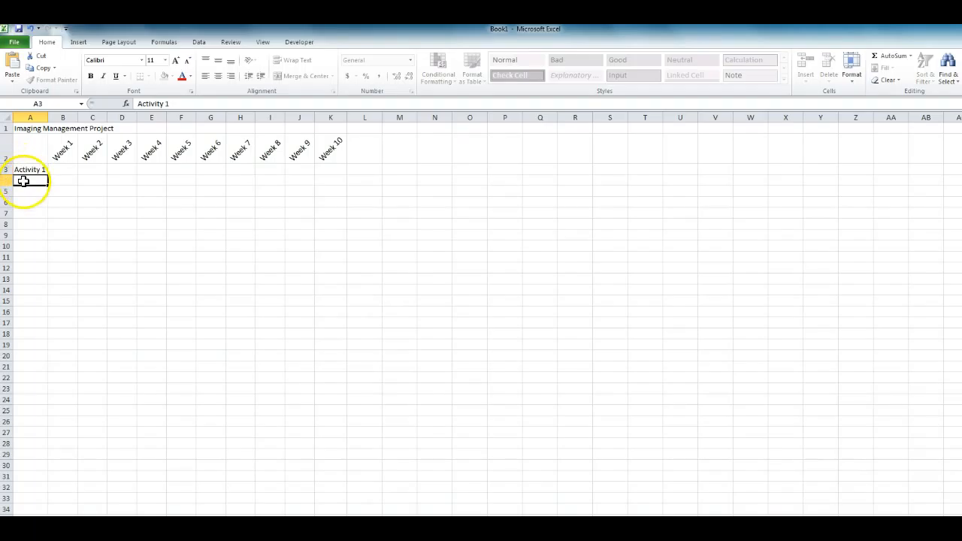
- Copy the "Activity 1" text from A3 and paste it into each cell from A4 through A12
{"action": "left_click", "coordinate": [29, 170]}
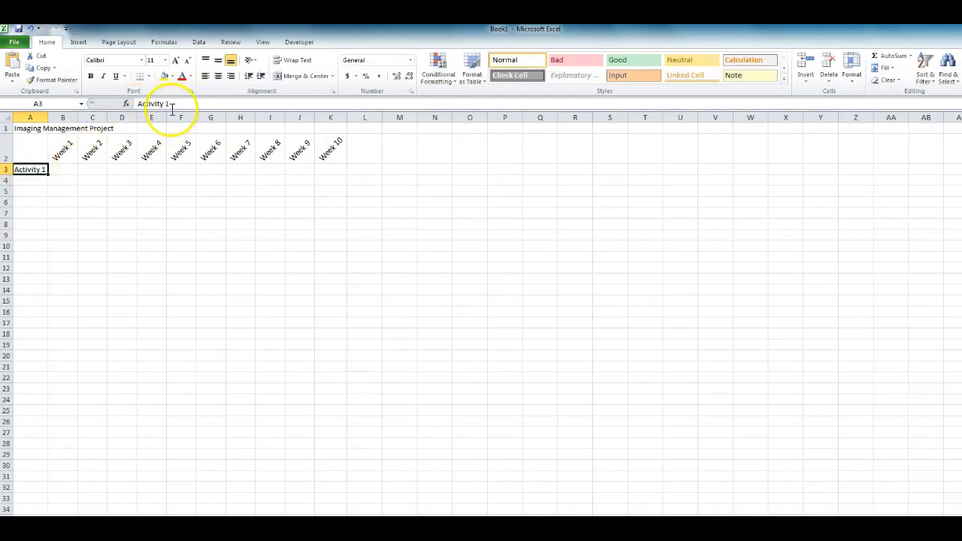
{"action": "left_click_drag", "start_coordinate": [170, 103], "coordinate": [60, 89]}
{"action": "key", "text": "ctrl+c"}
{"action": "left_click", "coordinate": [28, 180]}
{"action": "key", "text": "ctrl+v"}
{"action": "left_click", "coordinate": [30, 193]}
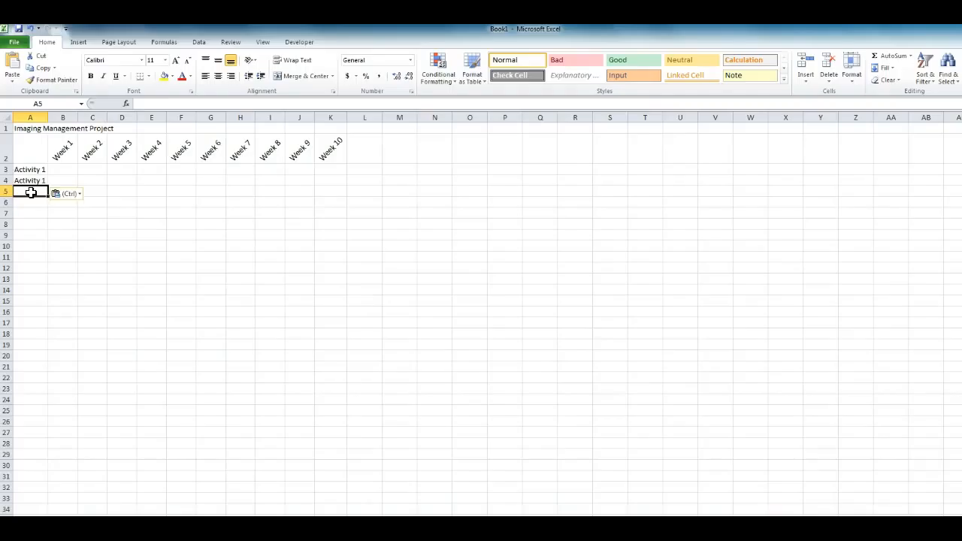
{"action": "key", "text": "ctrl+v"}
{"action": "left_click", "coordinate": [33, 202]}
{"action": "key", "text": "ctrl+v"}
{"action": "left_click", "coordinate": [35, 214]}
{"action": "key", "text": "ctrl+v"}
{"action": "left_click", "coordinate": [33, 224]}
{"action": "key", "text": "ctrl+v"}
{"action": "left_click", "coordinate": [33, 235]}
{"action": "key", "text": "ctrl+v"}
{"action": "left_click", "coordinate": [34, 247]}
{"action": "key", "text": "ctrl+v"}
{"action": "left_click", "coordinate": [34, 258]}
{"action": "key", "text": "ctrl+v"}
{"action": "left_click", "coordinate": [33, 268]}
{"action": "key", "text": "ctrl+v"}
- Renumber the labels in A4, A5 and A6 as Activity 2, Activity 3 and Activity 4
{"action": "left_click", "coordinate": [41, 168]}
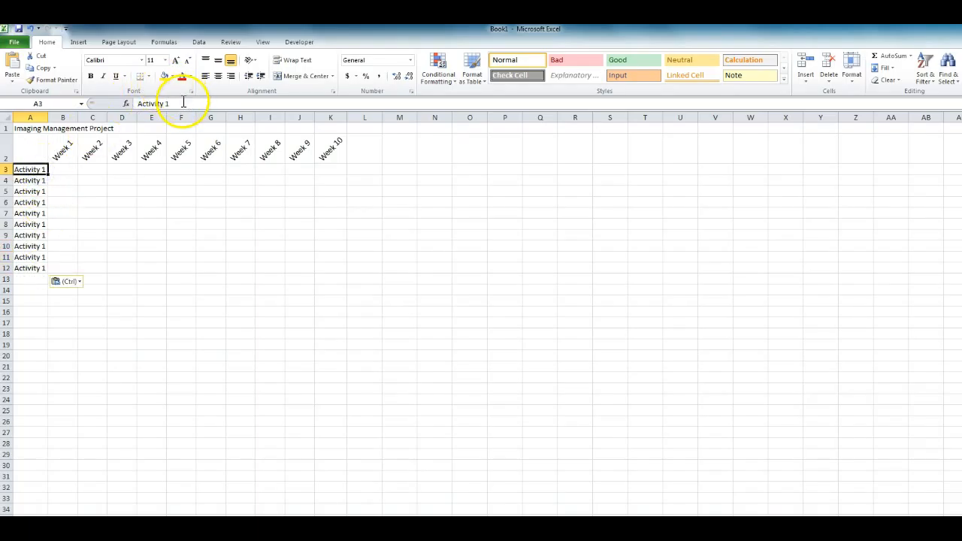
{"action": "left_click", "coordinate": [26, 180]}
{"action": "left_click", "coordinate": [194, 102]}
{"action": "key", "text": "BackSpace"}
{"action": "left_click", "coordinate": [37, 191]}
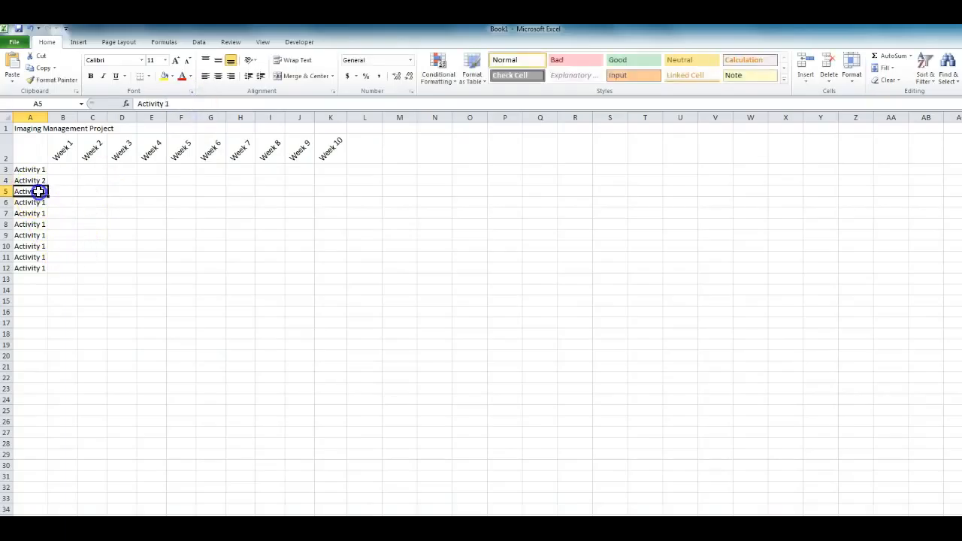
{"action": "left_click", "coordinate": [190, 103]}
{"action": "key", "text": "BackSpace"}
{"action": "type", "text": "3"}
{"action": "left_click", "coordinate": [46, 204]}
{"action": "left_click", "coordinate": [193, 103]}
{"action": "key", "text": "BackSpace"}
- Renumber the labels in A7, A8 and A9 as Activity 5, Activity 6 and Activity 7
{"action": "left_click", "coordinate": [41, 214]}
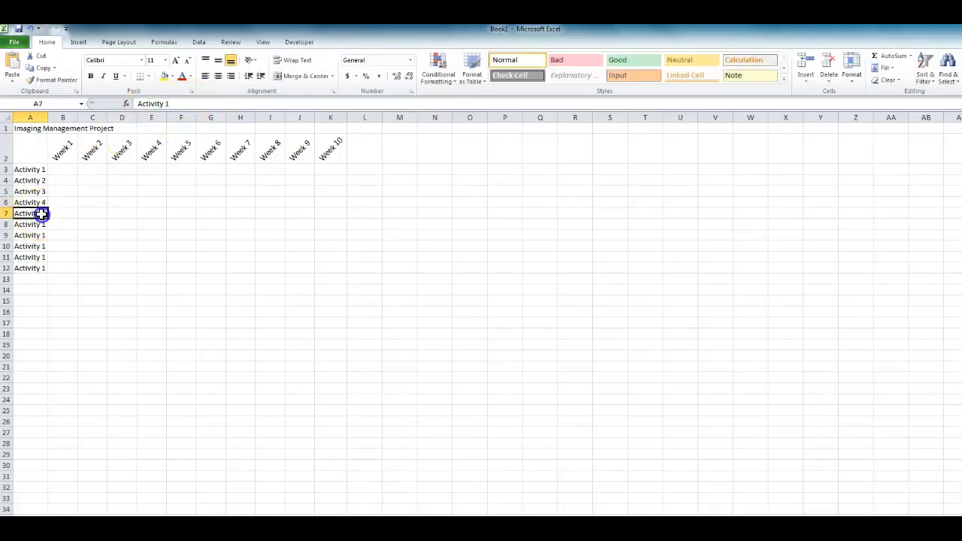
{"action": "left_click", "coordinate": [177, 103]}
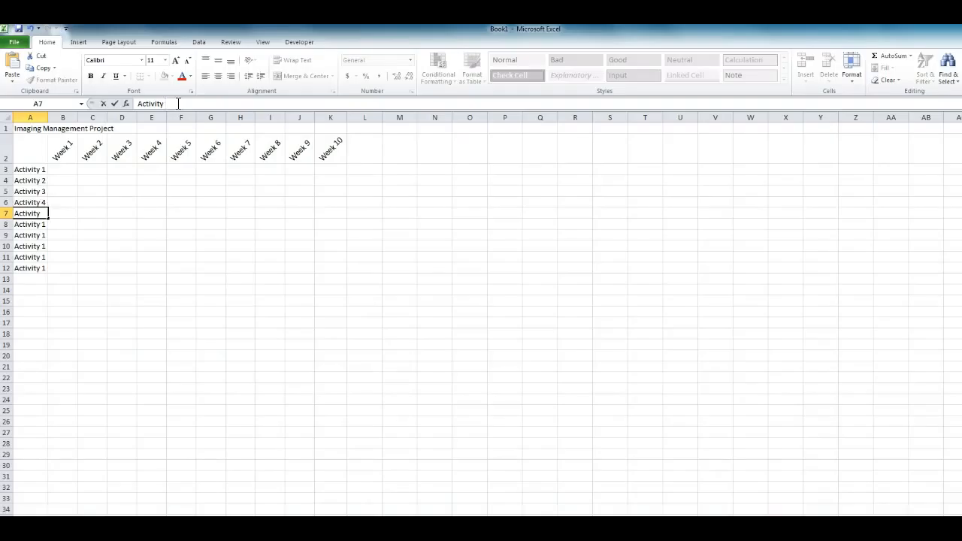
{"action": "type", "text": "5"}
{"action": "left_click", "coordinate": [38, 222]}
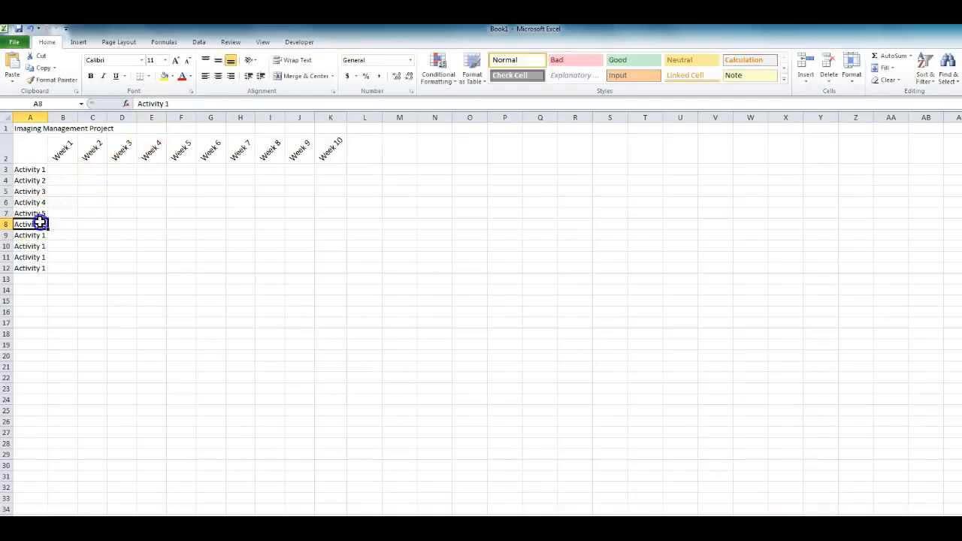
{"action": "left_click", "coordinate": [181, 103]}
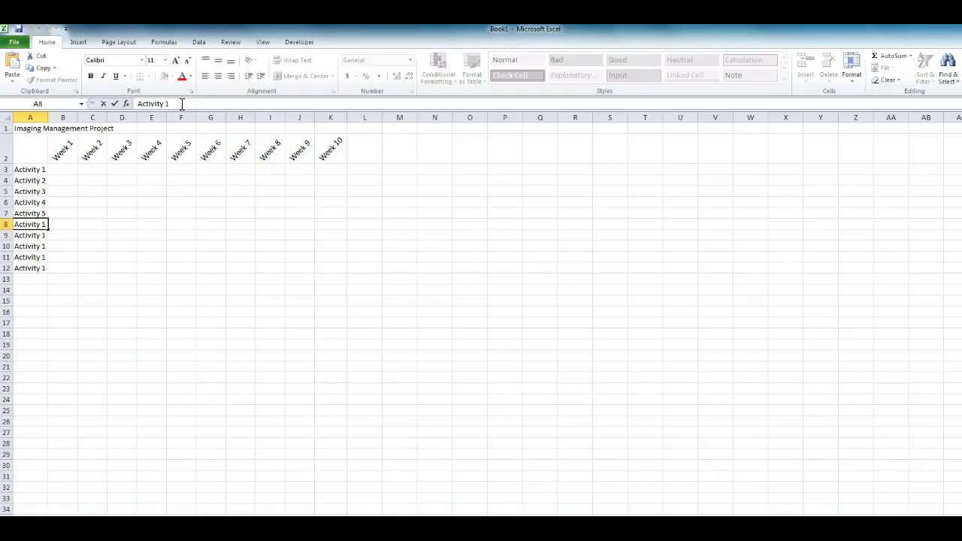
{"action": "left_click", "coordinate": [31, 240]}
{"action": "left_click", "coordinate": [178, 105]}
{"action": "key", "text": "BackSpace"}
{"action": "type", "text": "7"}
- Renumber the labels in A10, A11 and A12 as Activity 8, Activity 9 and Activity 10
{"action": "left_click", "coordinate": [32, 246]}
{"action": "left_click", "coordinate": [178, 107]}
{"action": "key", "text": "BackSpace"}
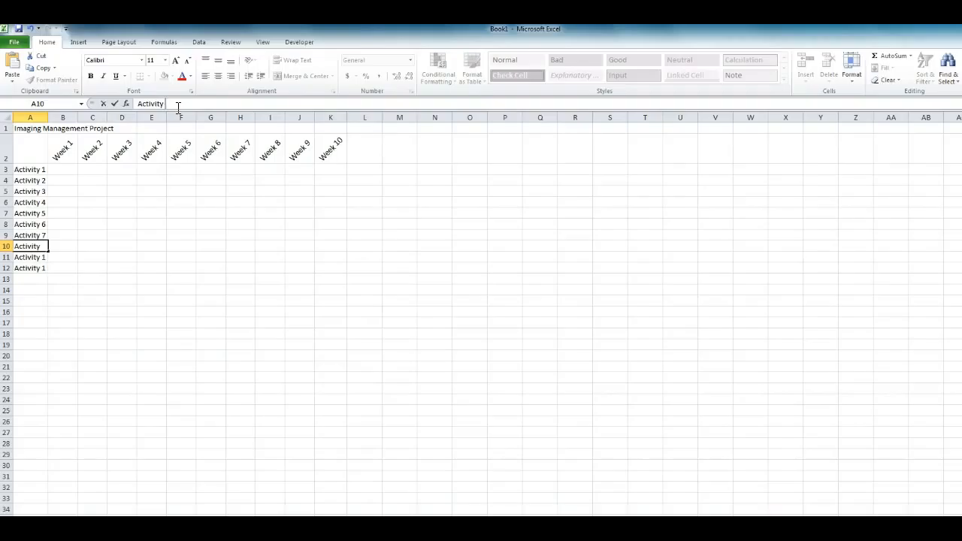
{"action": "type", "text": "8"}
{"action": "left_click", "coordinate": [30, 257]}
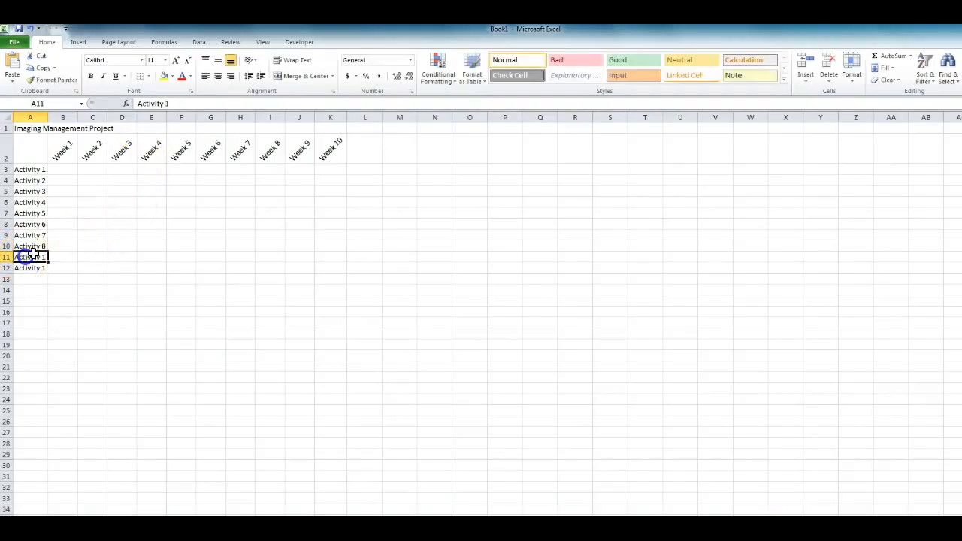
{"action": "left_click", "coordinate": [184, 105]}
{"action": "type", "text": "9"}
{"action": "left_click", "coordinate": [34, 268]}
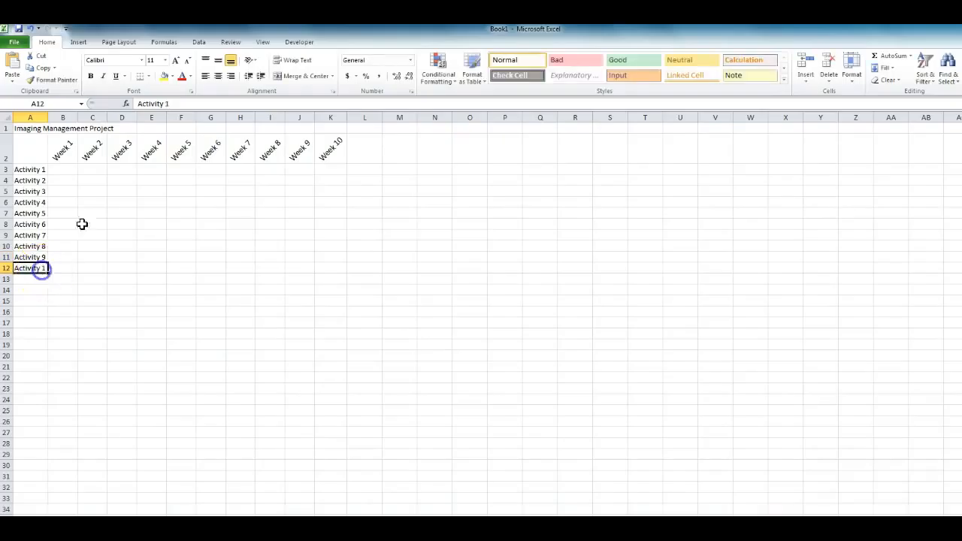
{"action": "left_click", "coordinate": [178, 105]}
{"action": "type", "text": "0"}
{"action": "left_click", "coordinate": [218, 244]}
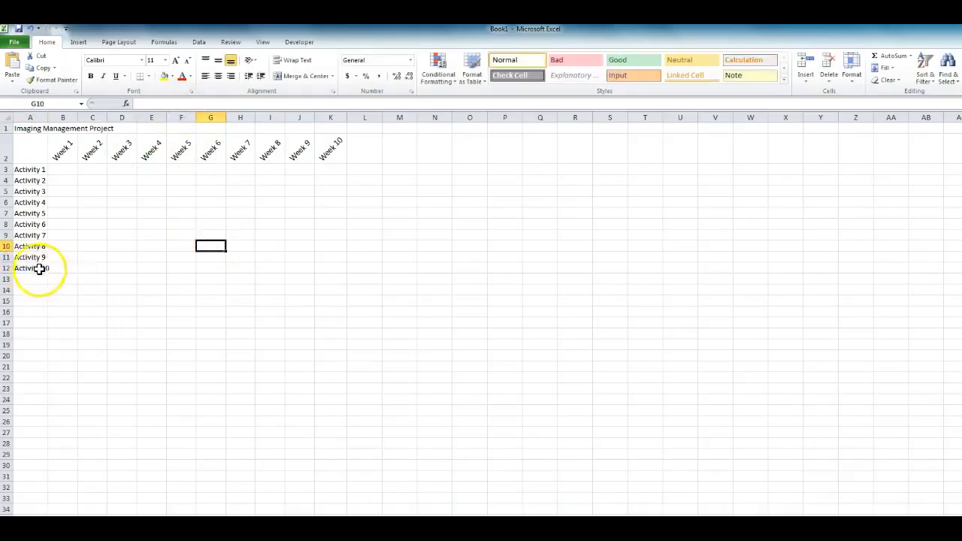
- Resize column A so it is just wide enough for the activity labels
{"action": "double_click", "coordinate": [46, 115]}
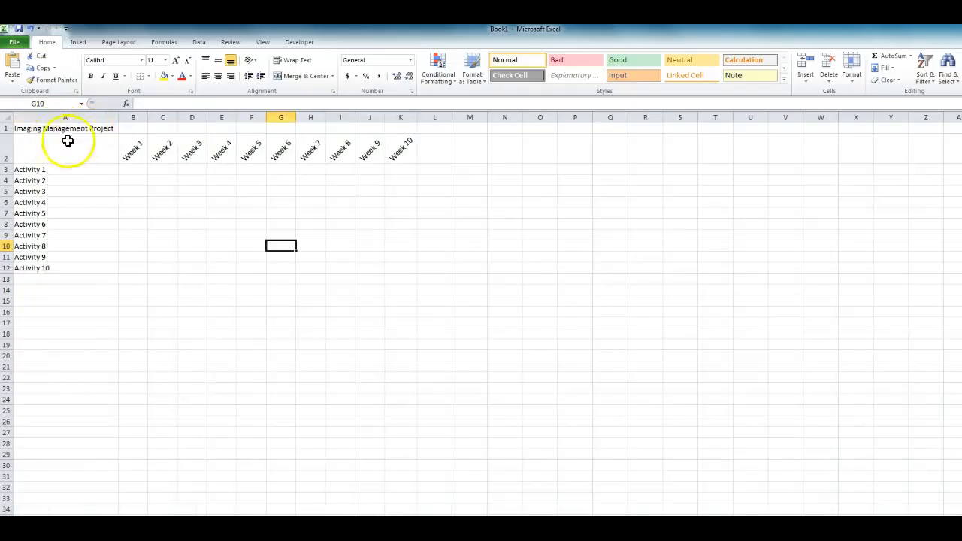
{"action": "left_click_drag", "start_coordinate": [116, 118], "coordinate": [53, 118]}
{"action": "left_click", "coordinate": [184, 366]}
- Apply All Borders to the schedule grid in A2:K12
{"action": "left_click", "coordinate": [31, 151]}
{"action": "left_click_drag", "start_coordinate": [31, 150], "coordinate": [326, 268]}
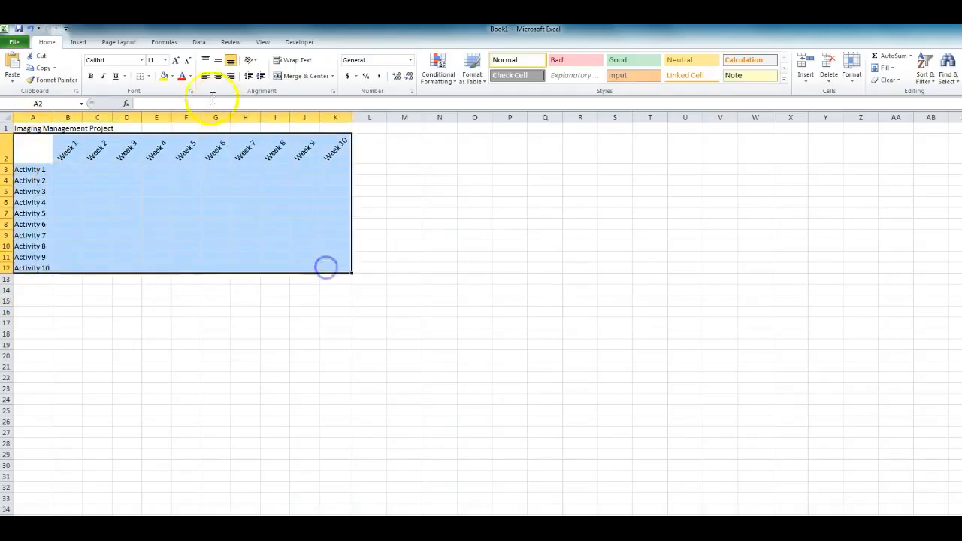
{"action": "left_click", "coordinate": [149, 78]}
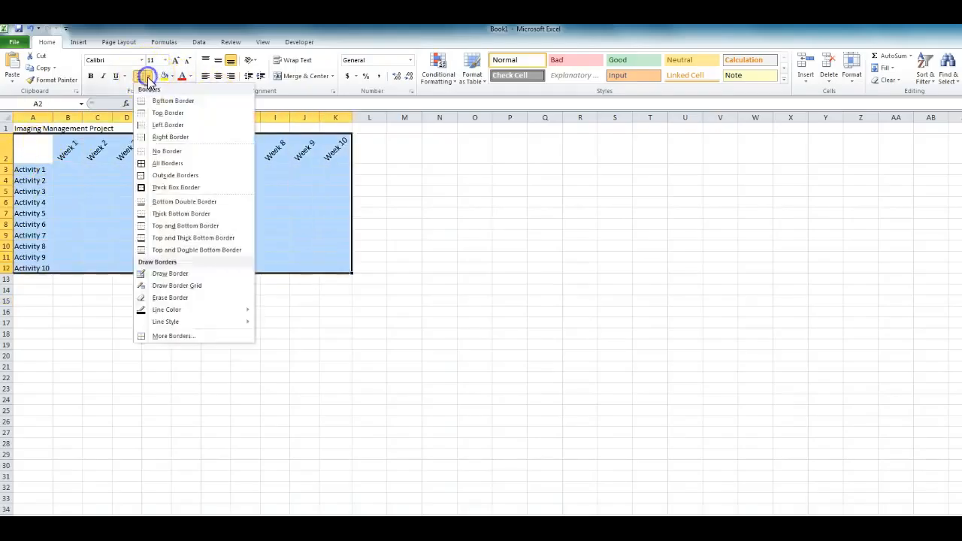
{"action": "left_click", "coordinate": [142, 165]}
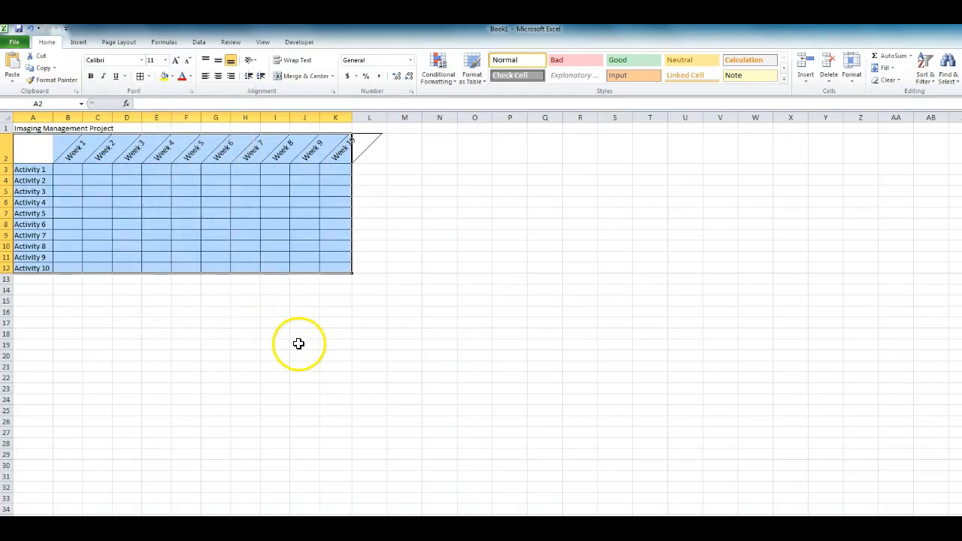
{"action": "left_click", "coordinate": [298, 344]}
{"action": "left_click", "coordinate": [364, 389]}
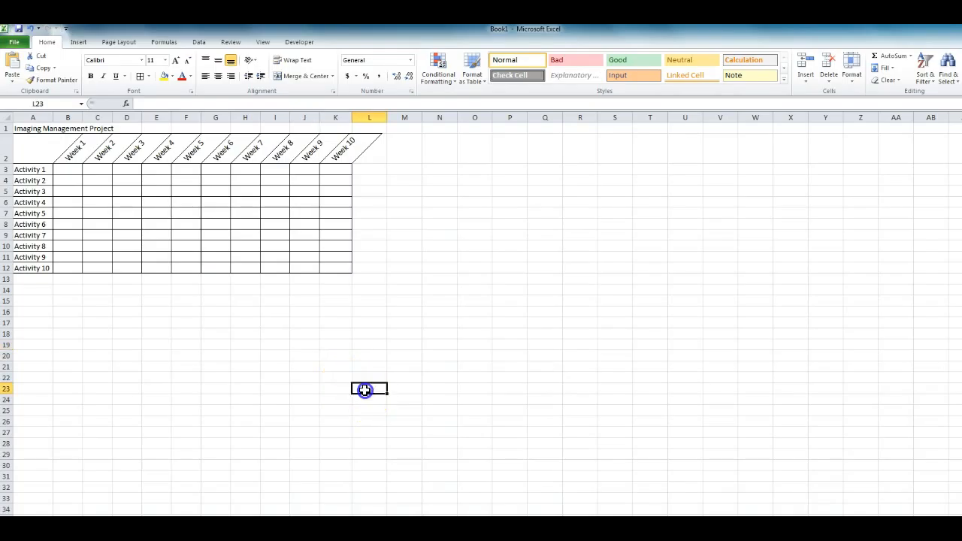
- Fill Activity 1's Week 1 cell (B3) yellow and Activity 2's Week 2 and 3 cells (C4:D4) green
{"action": "left_click", "coordinate": [67, 172]}
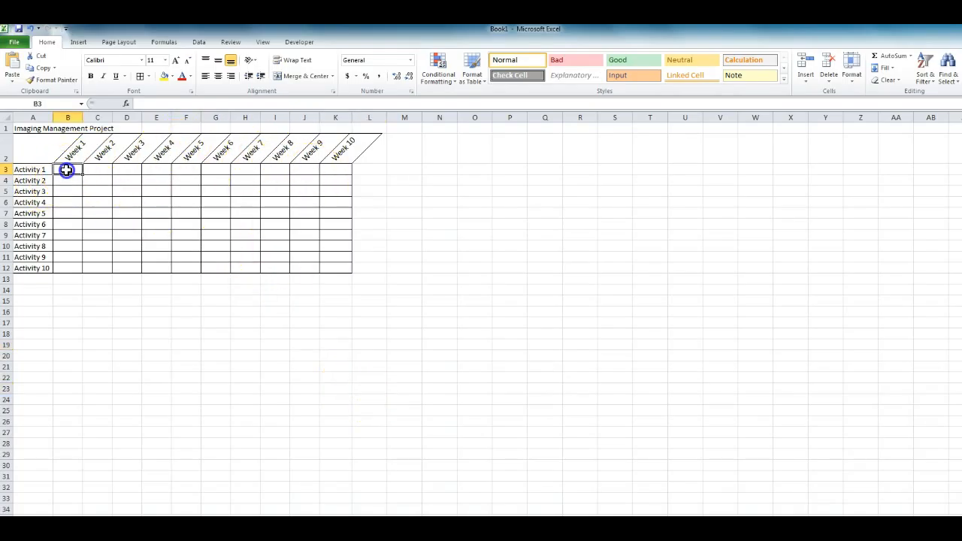
{"action": "left_click", "coordinate": [163, 76]}
{"action": "left_click_drag", "start_coordinate": [91, 180], "coordinate": [120, 180]}
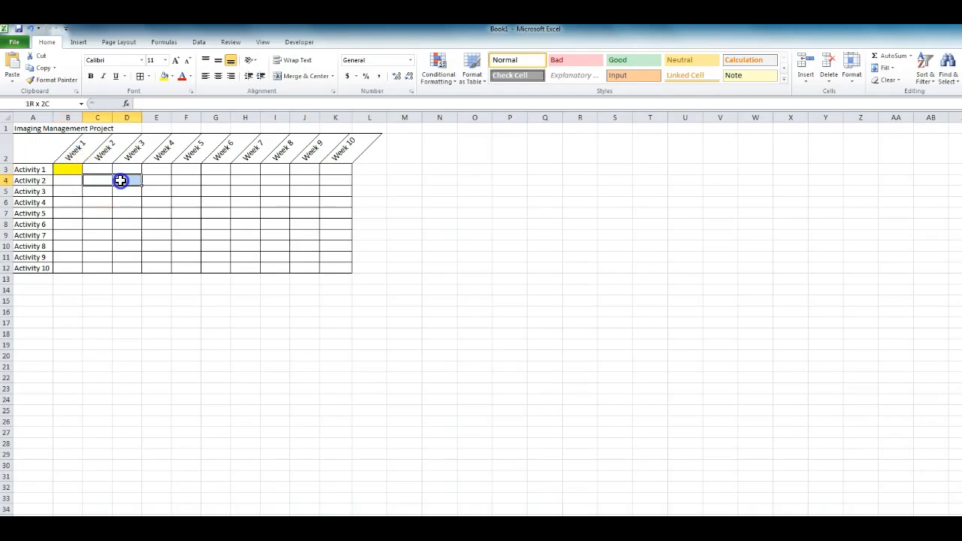
{"action": "left_click", "coordinate": [173, 76]}
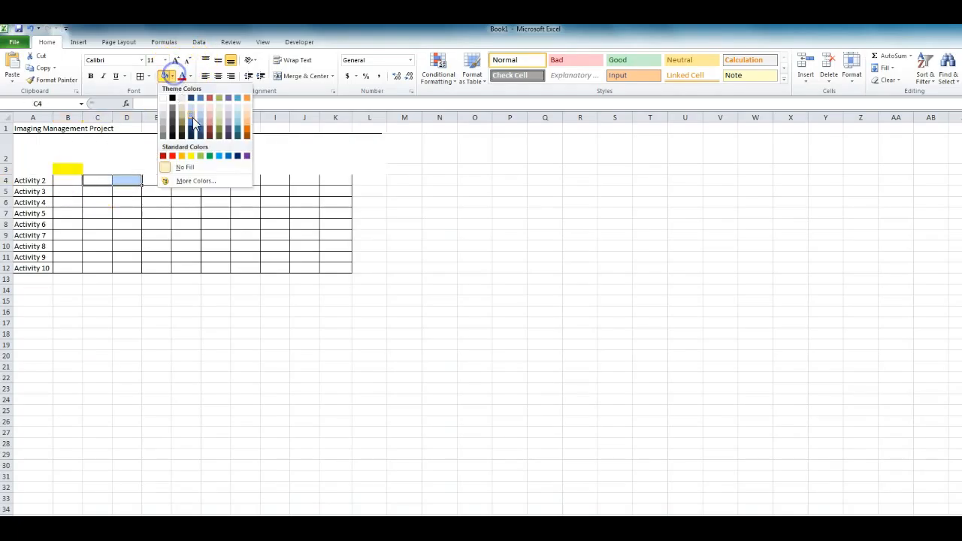
{"action": "left_click", "coordinate": [210, 156]}
{"action": "left_click", "coordinate": [248, 357]}
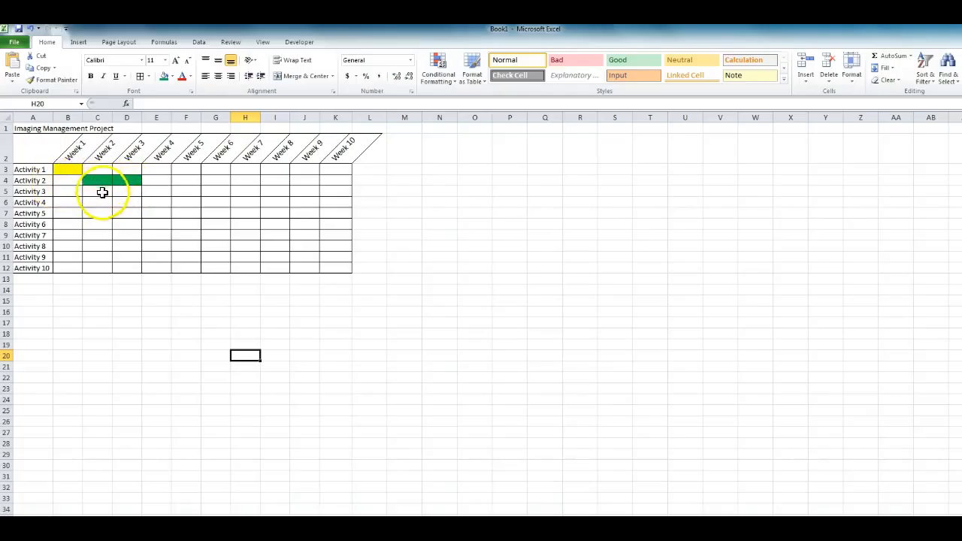
- Fill Activity 3's cells for Weeks 2 through 4 (C5:E5) with dark blue
{"action": "left_click", "coordinate": [100, 194]}
{"action": "left_click_drag", "start_coordinate": [99, 193], "coordinate": [154, 194]}
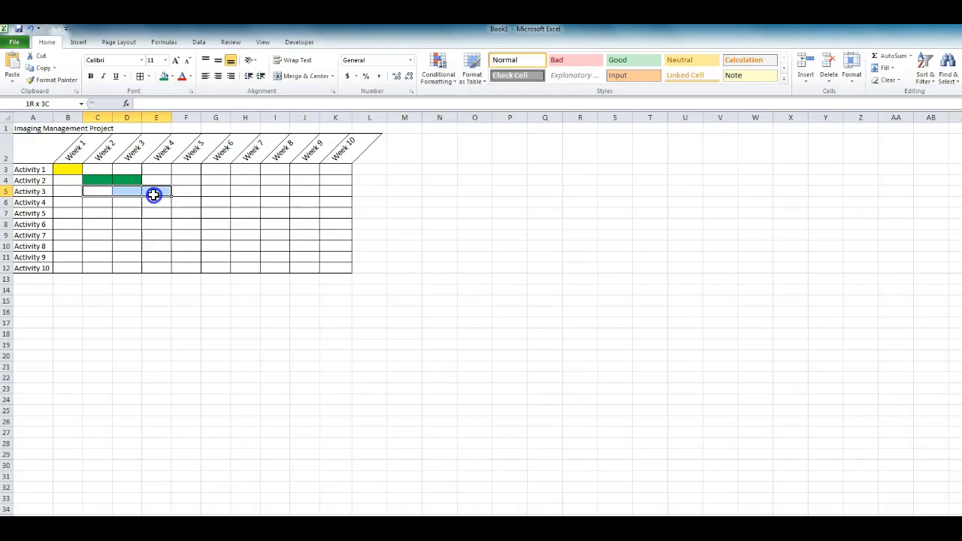
{"action": "left_click", "coordinate": [173, 76]}
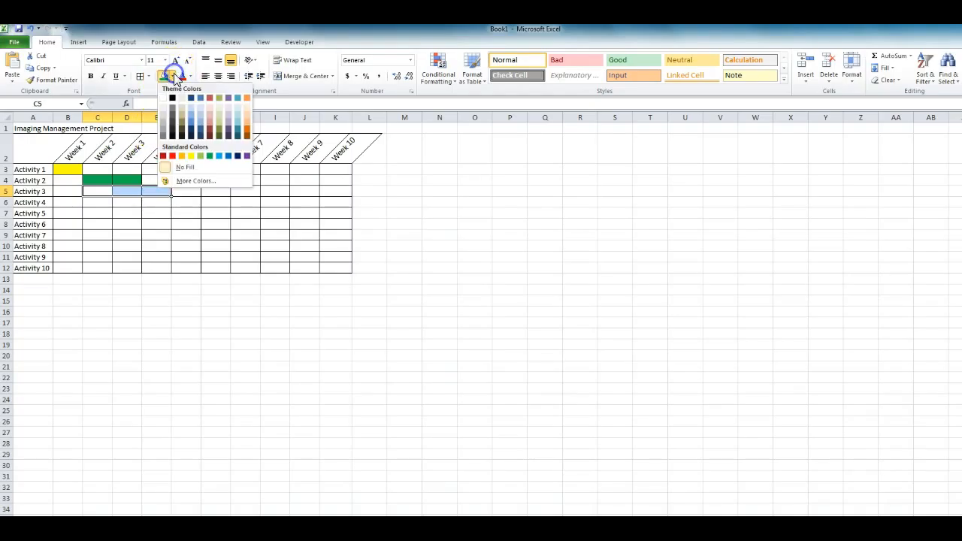
{"action": "left_click", "coordinate": [190, 98]}
{"action": "left_click", "coordinate": [265, 320]}
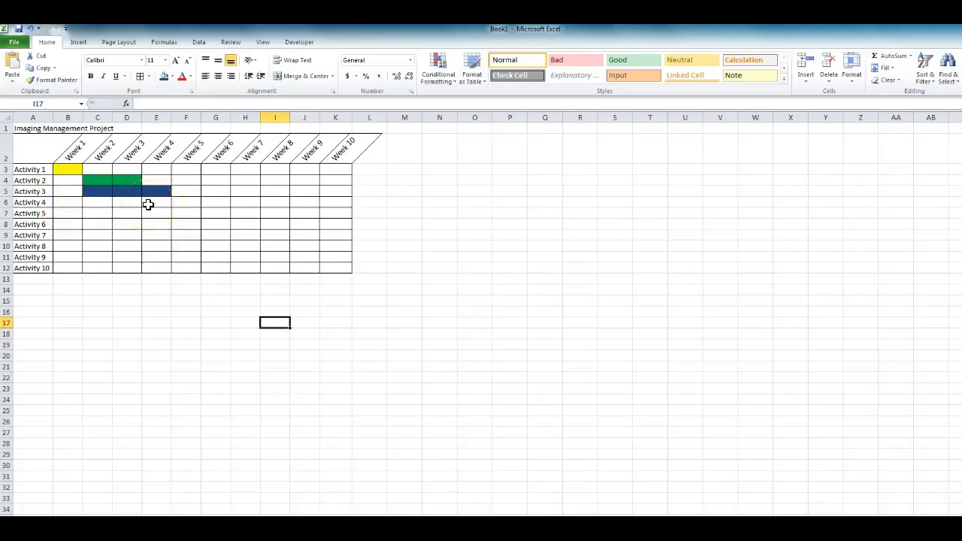
- Fill Activity 4's Week 4 cell (E6) with the red theme color
{"action": "left_click", "coordinate": [153, 203]}
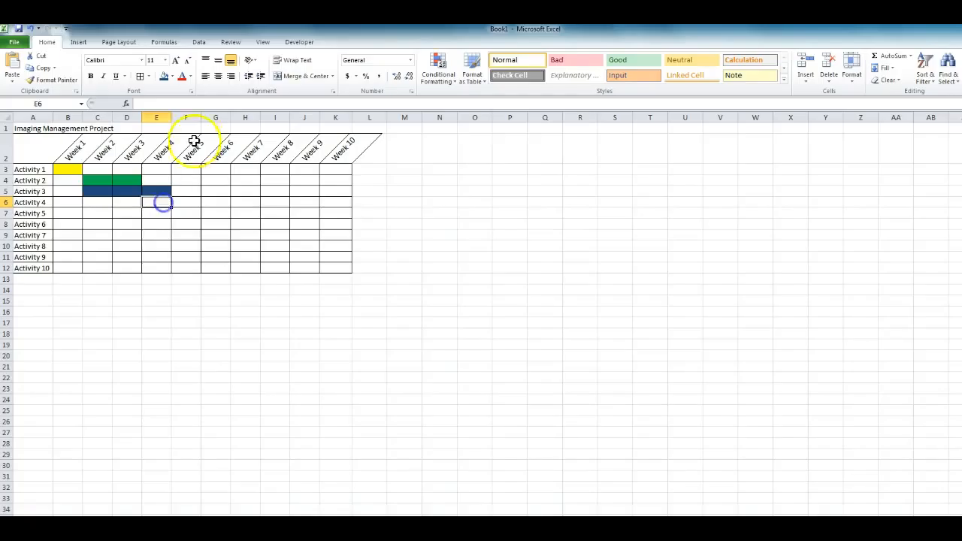
{"action": "left_click", "coordinate": [173, 75]}
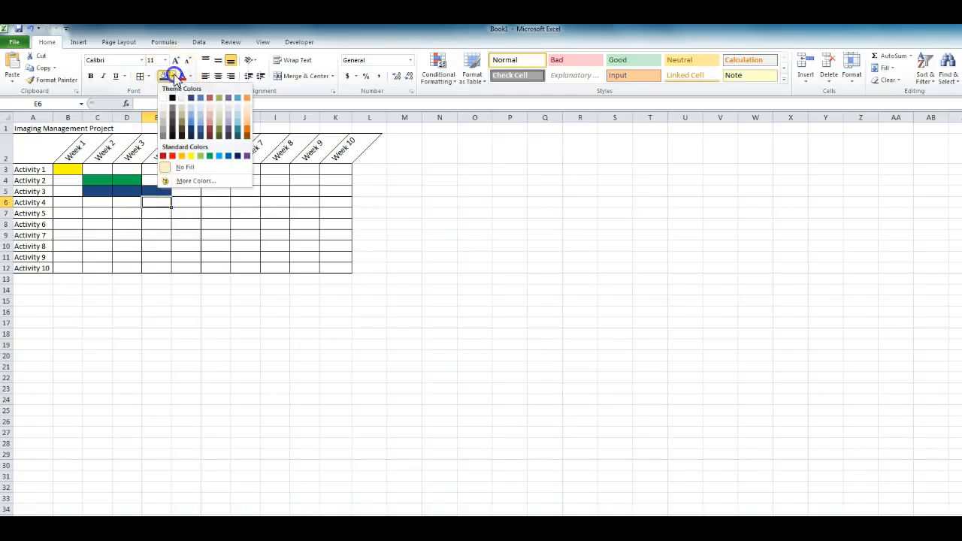
{"action": "left_click", "coordinate": [211, 100]}
{"action": "left_click", "coordinate": [246, 334]}
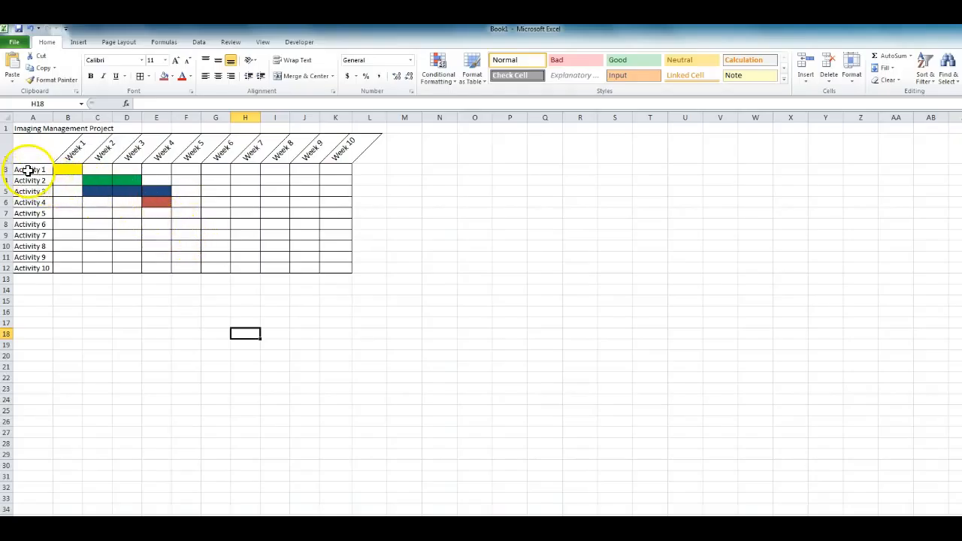
- Outline the first five activity rows (A3:K7) and the last five (A8:K12) each with a Thick Box Border
{"action": "left_click_drag", "start_coordinate": [27, 170], "coordinate": [337, 216]}
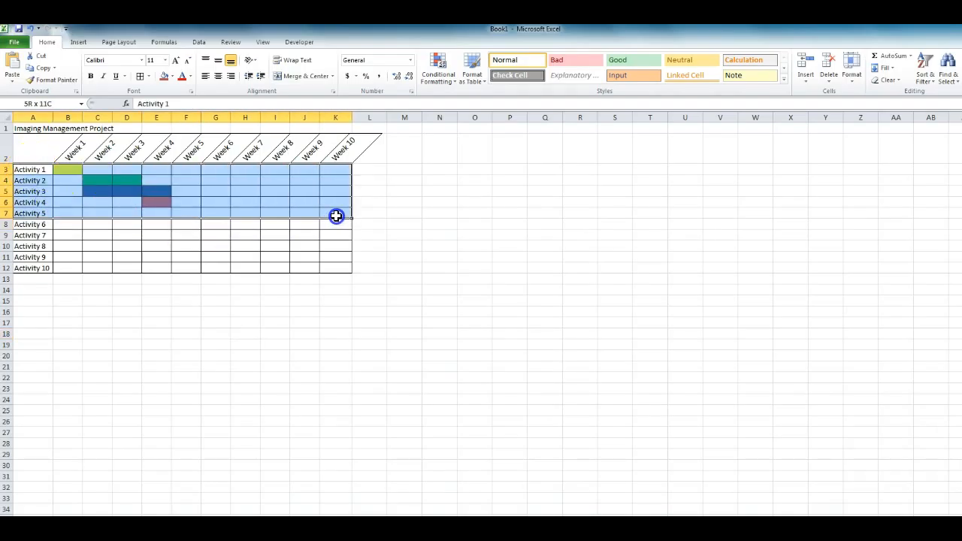
{"action": "left_click", "coordinate": [149, 76]}
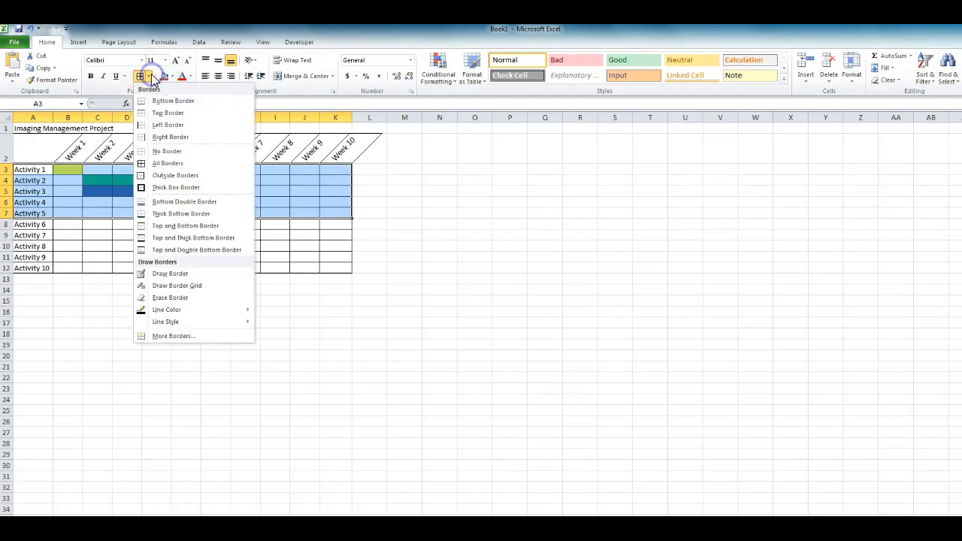
{"action": "left_click", "coordinate": [142, 188]}
{"action": "left_click", "coordinate": [248, 357]}
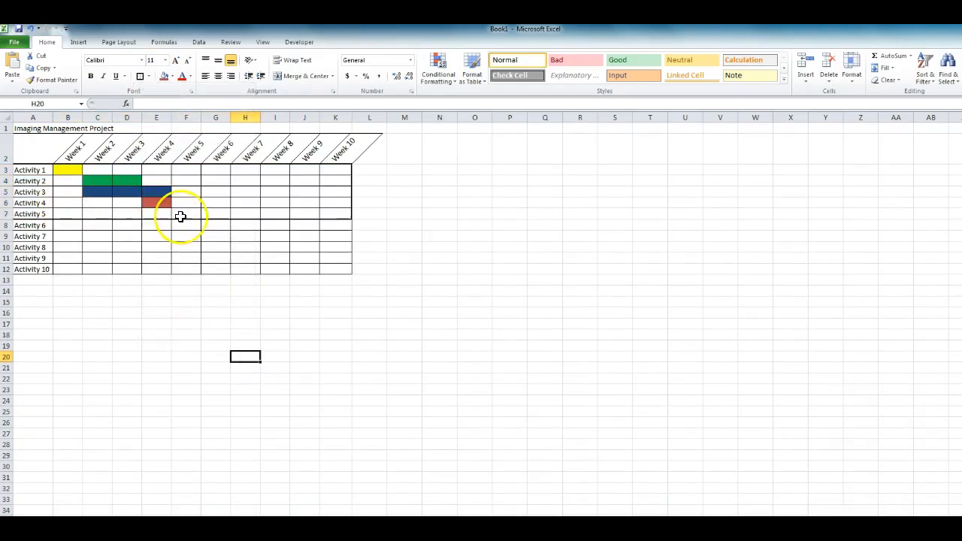
{"action": "left_click_drag", "start_coordinate": [23, 225], "coordinate": [320, 265]}
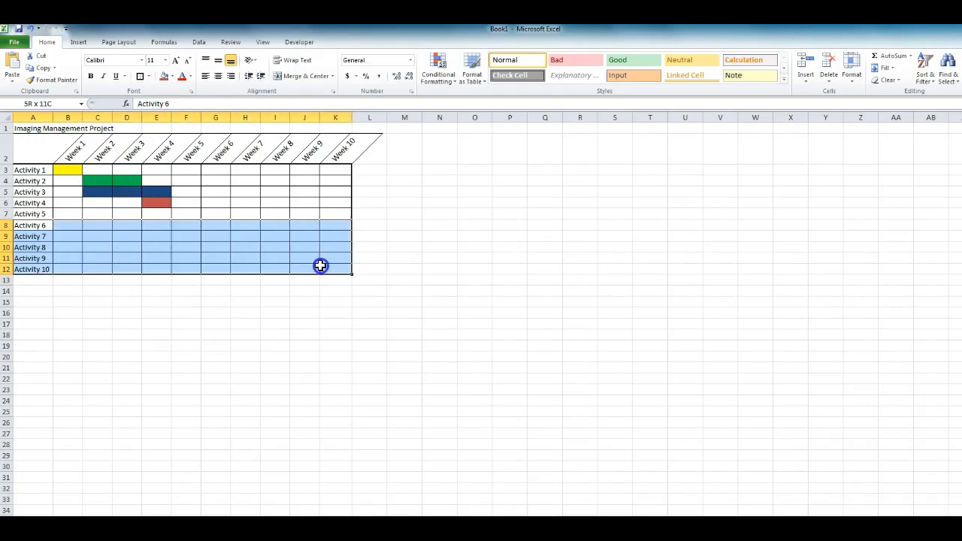
{"action": "left_click", "coordinate": [140, 76]}
{"action": "left_click", "coordinate": [94, 316]}
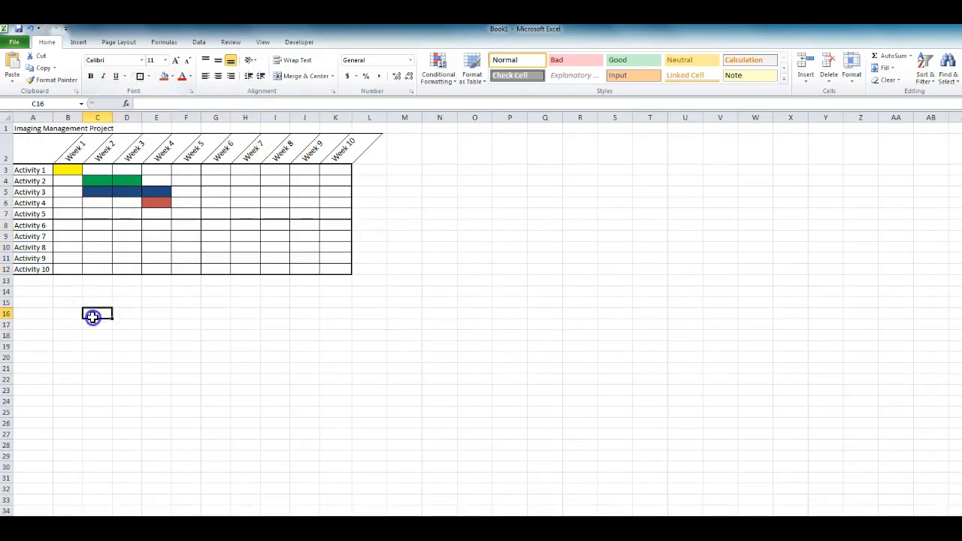
- Copy the labels Activity 1 to Activity 5 from A3:A7 and paste them over A8:A12
{"action": "left_click_drag", "start_coordinate": [39, 172], "coordinate": [37, 213]}
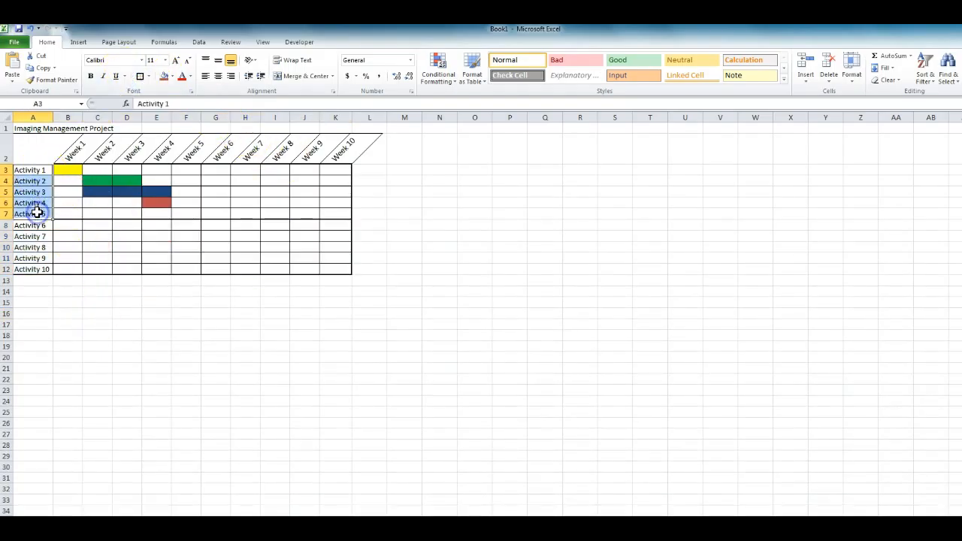
{"action": "key", "text": "ctrl+c"}
{"action": "left_click", "coordinate": [33, 224]}
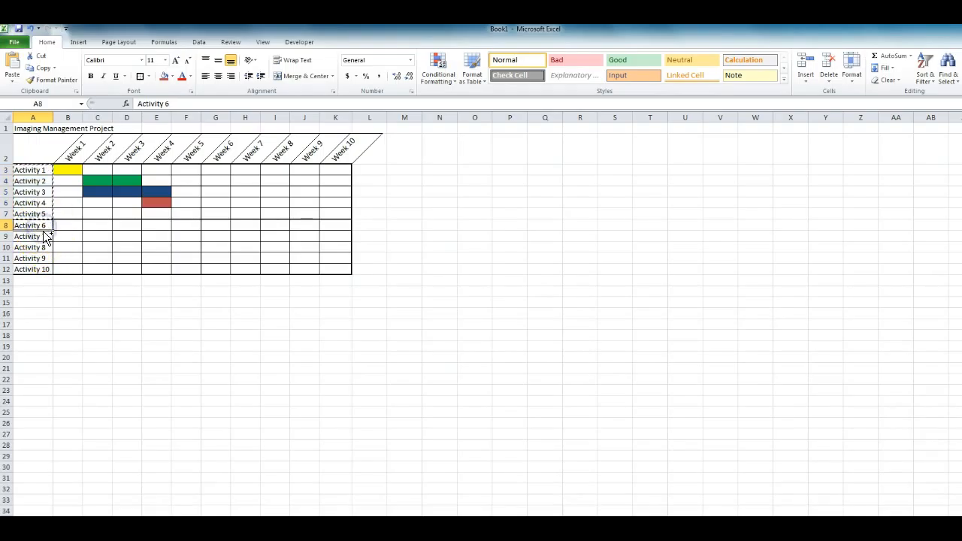
{"action": "key", "text": "ctrl+v"}
{"action": "left_click", "coordinate": [139, 402]}
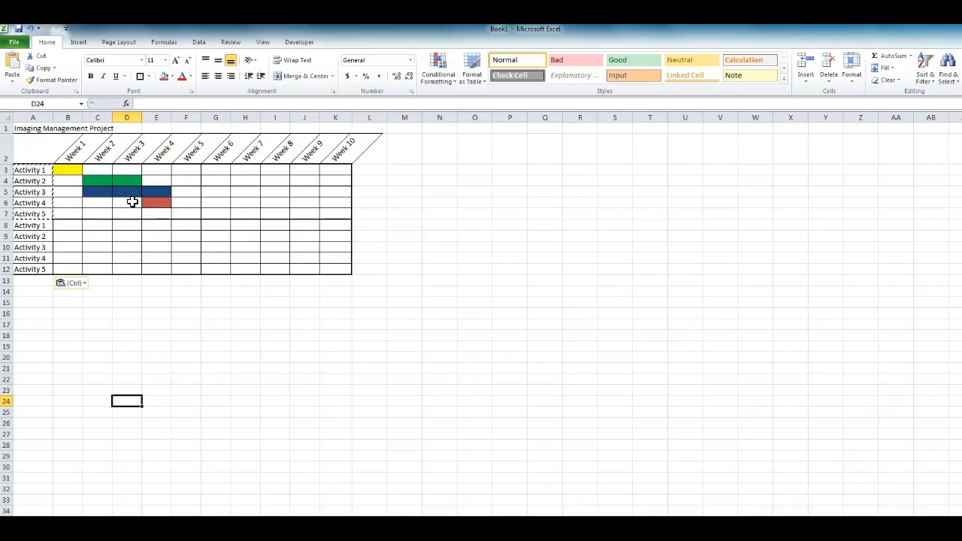
- Merge and center the "Imaging Management Project" title across A1:L1 and make it bold
{"action": "left_click_drag", "start_coordinate": [25, 129], "coordinate": [357, 129]}
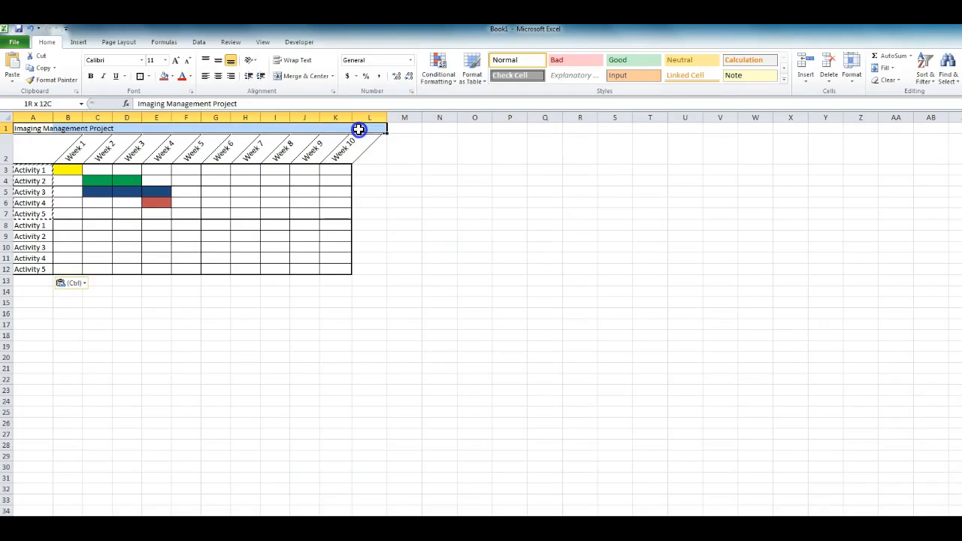
{"action": "left_click", "coordinate": [298, 77]}
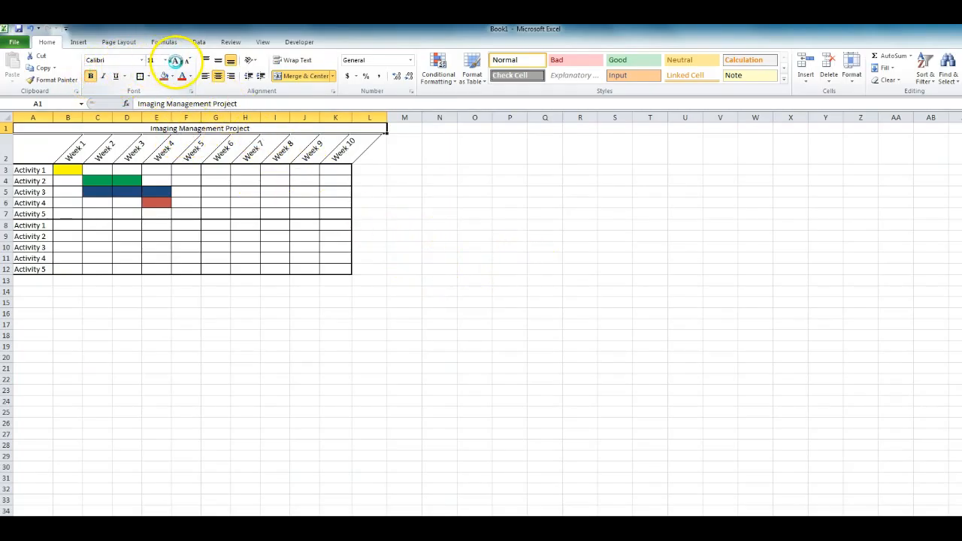
{"action": "key", "text": "ctrl+b"}
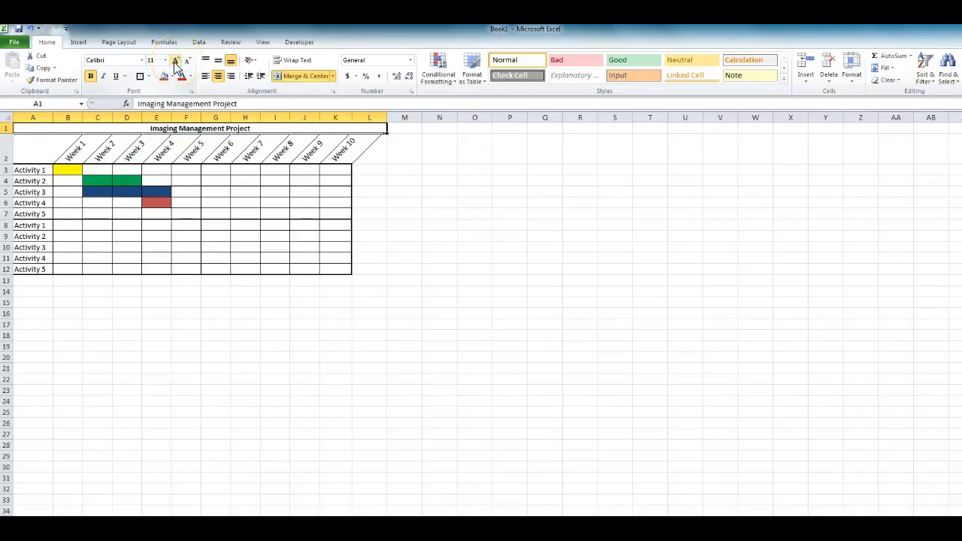
- Enlarge the merged title's font size to 18
{"action": "left_click", "coordinate": [176, 60]}
{"action": "left_click", "coordinate": [175, 60]}
{"action": "left_click", "coordinate": [175, 60]}
{"action": "left_click", "coordinate": [176, 60]}
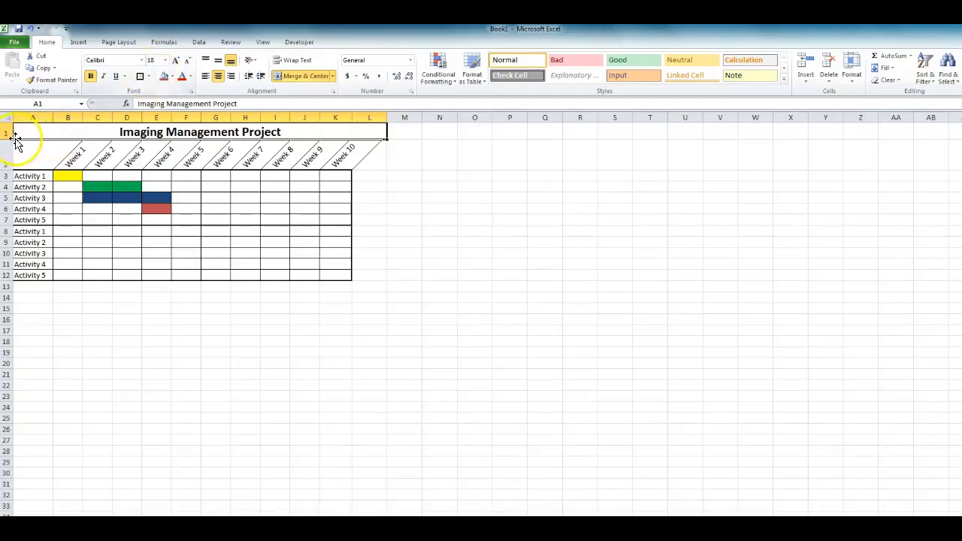
{"action": "left_click", "coordinate": [490, 241]}
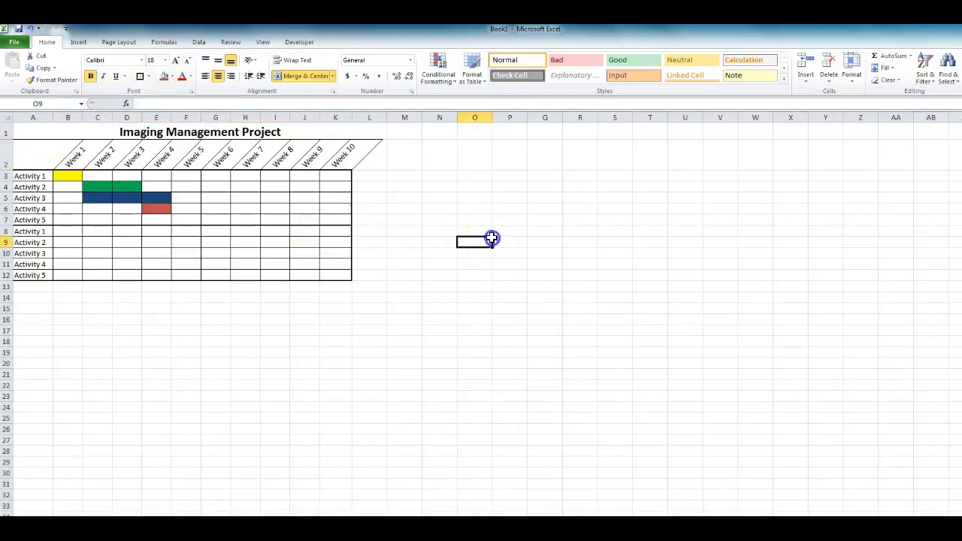